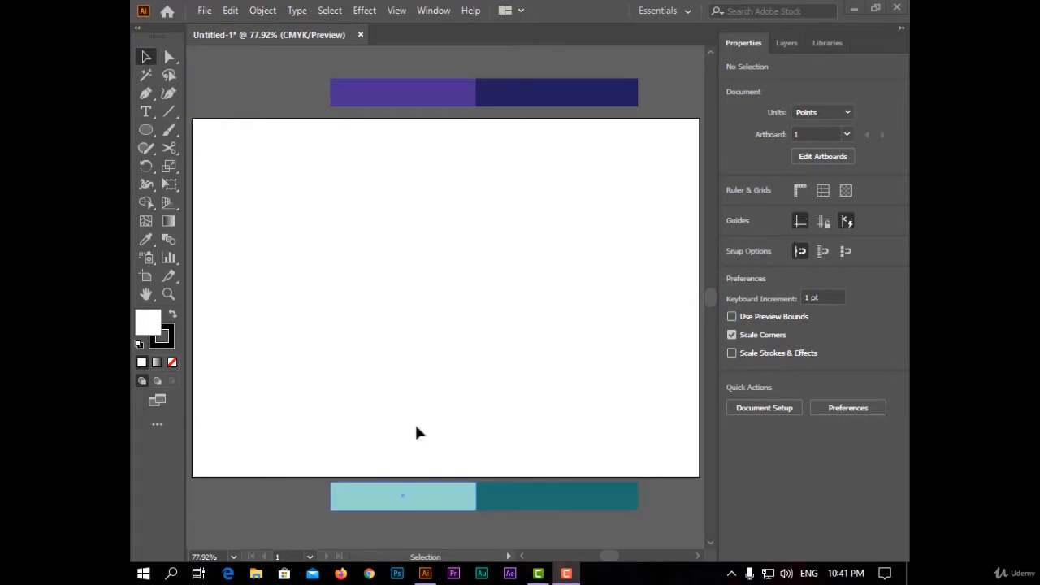
Draw a rectangle covering the whole artboard, about 842 by 595 pt, swap its fill and stroke colours, and remove the stroke.
{"action": "left_click_drag", "start_coordinate": [148, 131], "coordinate": [698, 476]}
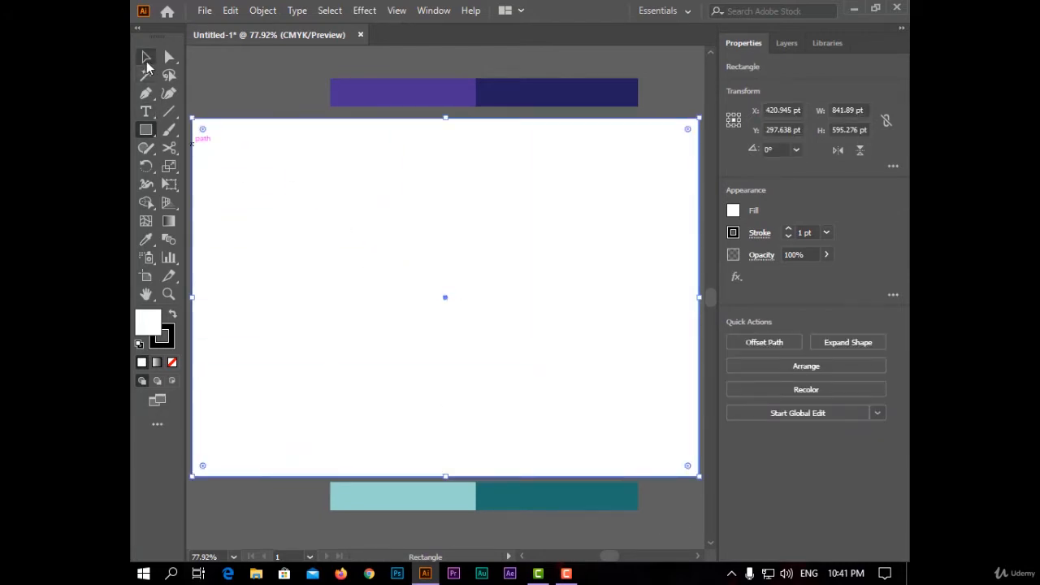
{"action": "left_click", "coordinate": [147, 59]}
{"action": "left_click", "coordinate": [172, 314]}
{"action": "left_click", "coordinate": [170, 341]}
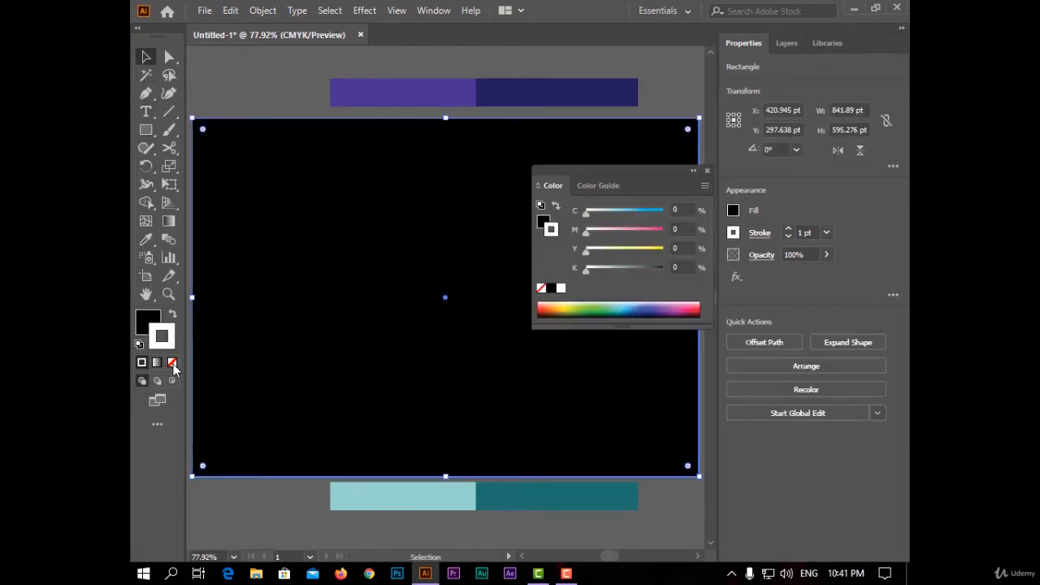
{"action": "left_click", "coordinate": [172, 363]}
{"action": "left_click", "coordinate": [706, 172]}
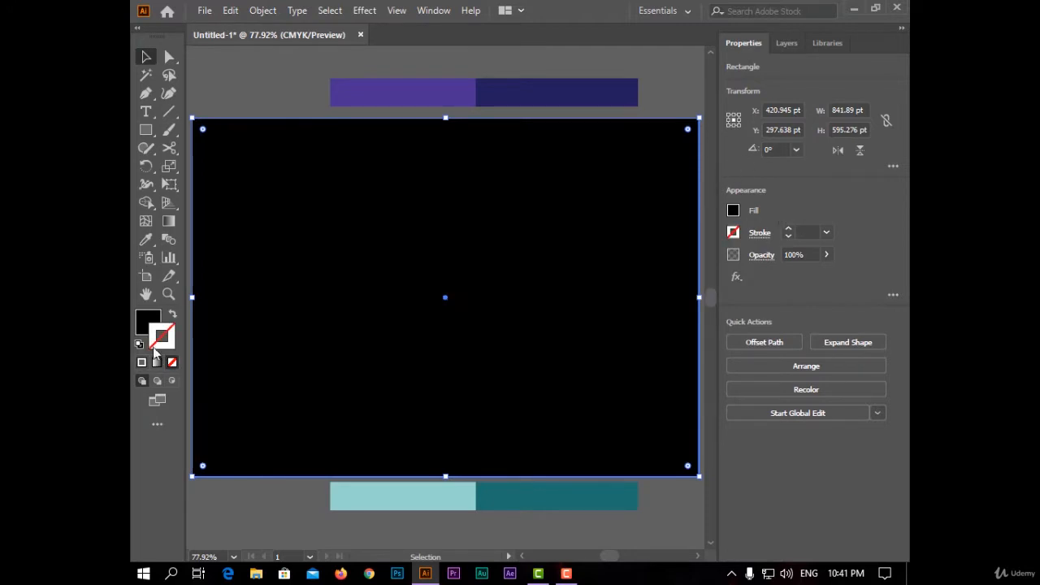
Give the background rectangle a linear gradient fill and close the floating colour settings.
{"action": "left_click", "coordinate": [143, 321]}
{"action": "left_click", "coordinate": [157, 362]}
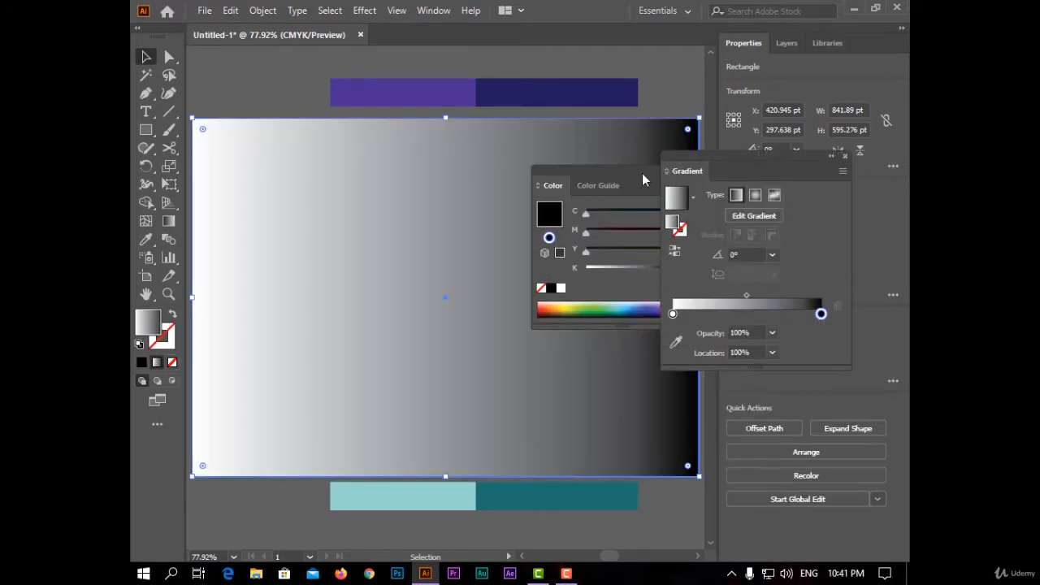
{"action": "left_click_drag", "start_coordinate": [642, 173], "coordinate": [484, 212]}
{"action": "left_click", "coordinate": [521, 213]}
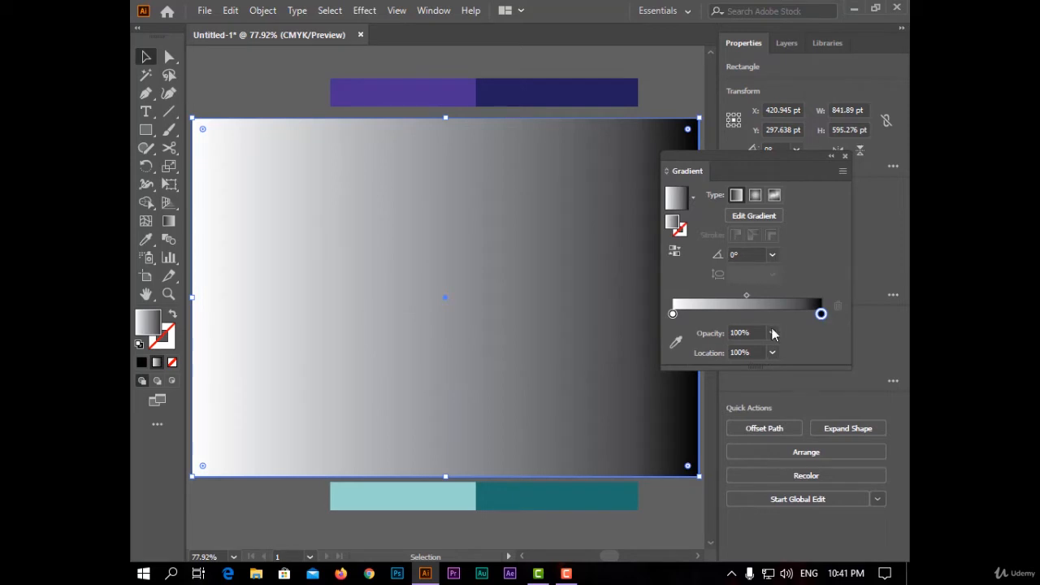
Recolour the background gradient by sampling the navy swatch for the end stop and the purple swatch for the start stop.
{"action": "left_click", "coordinate": [675, 342]}
{"action": "left_click", "coordinate": [528, 80]}
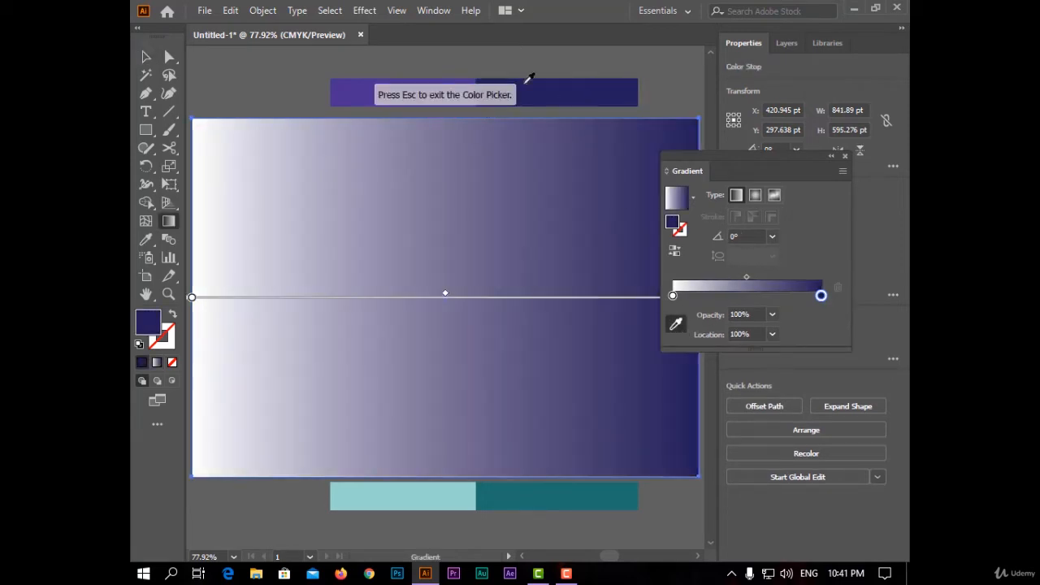
{"action": "left_click", "coordinate": [672, 295]}
{"action": "left_click", "coordinate": [676, 324]}
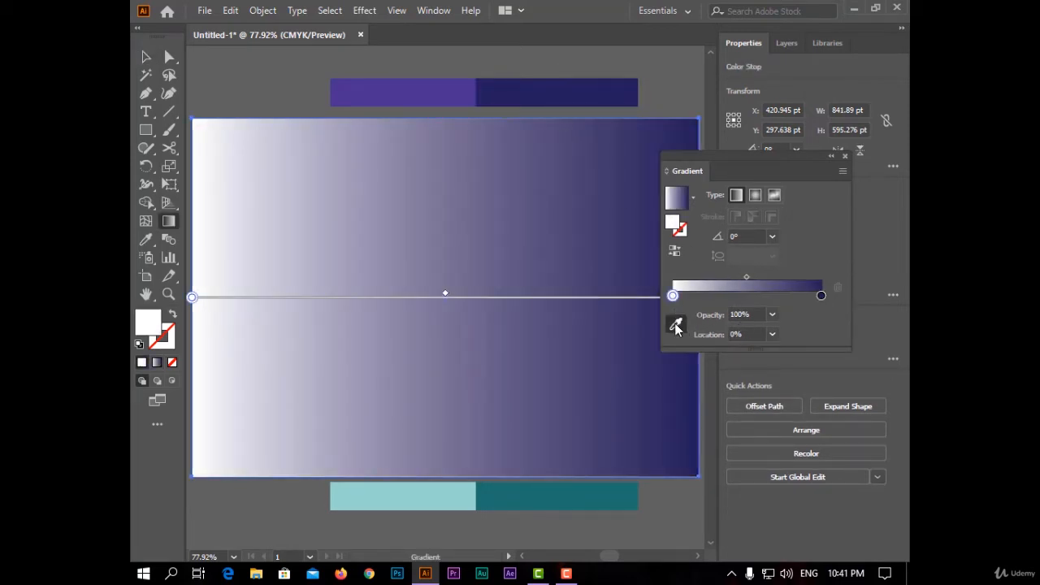
{"action": "left_click", "coordinate": [403, 91]}
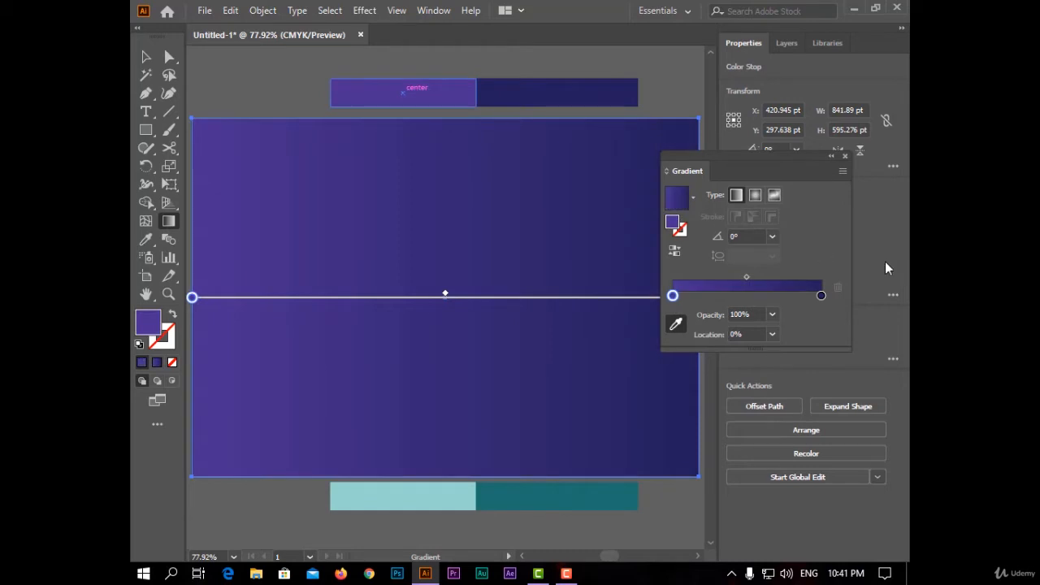
{"action": "left_click", "coordinate": [845, 158]}
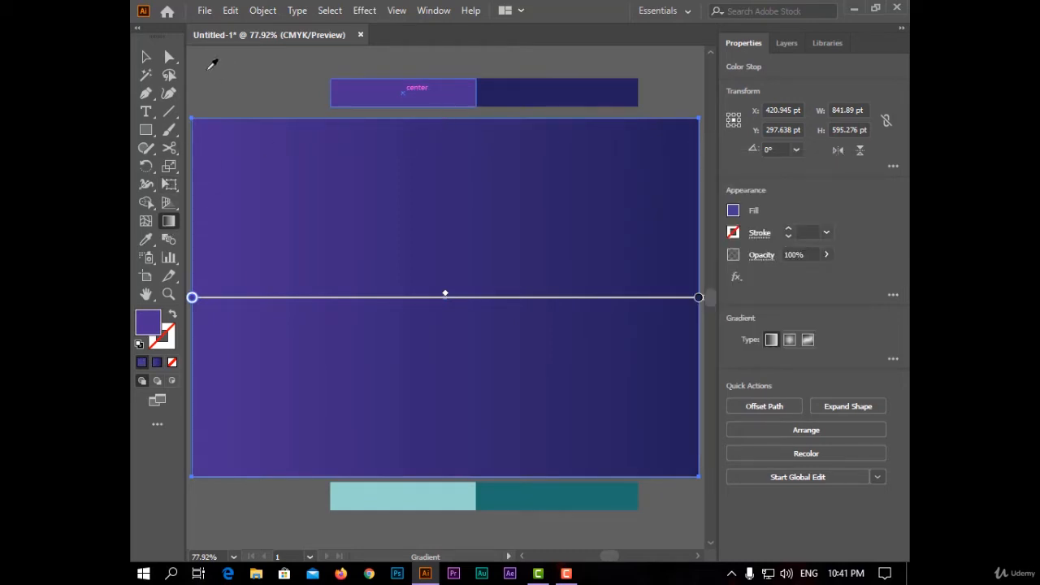
Redirect the background gradient vertically, running from purple at the rectangle's top edge to navy at its bottom edge.
{"action": "left_click", "coordinate": [144, 61]}
{"action": "left_click", "coordinate": [216, 75]}
{"action": "left_click", "coordinate": [172, 221]}
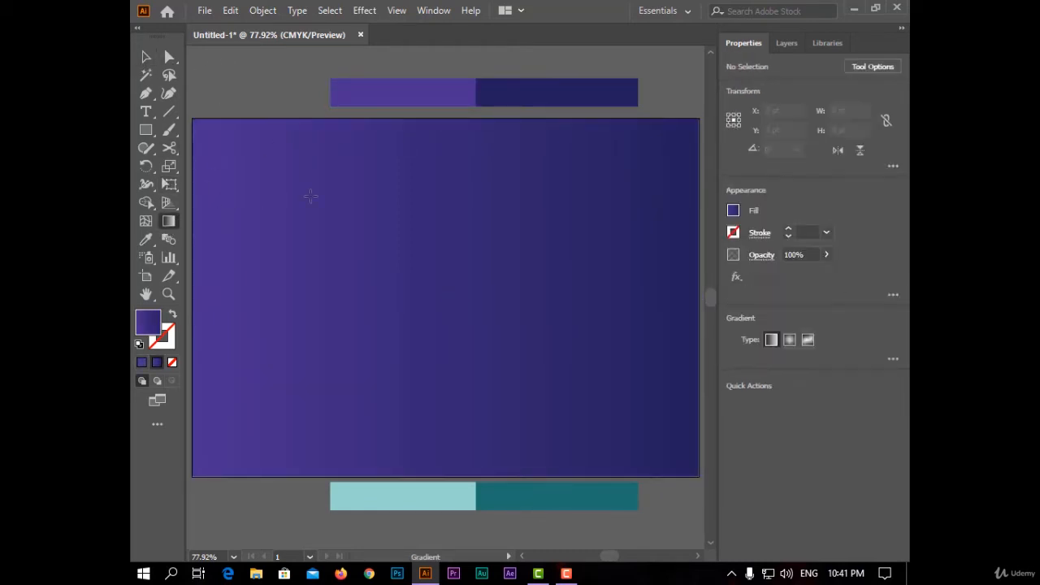
{"action": "left_click", "coordinate": [310, 196]}
{"action": "mouse_move", "coordinate": [447, 118]}
{"action": "left_mouse_down"}
{"action": "mouse_move", "coordinate": [430, 302]}
{"action": "mouse_move", "coordinate": [452, 475]}
{"action": "left_mouse_up"}
{"action": "left_click", "coordinate": [144, 62]}
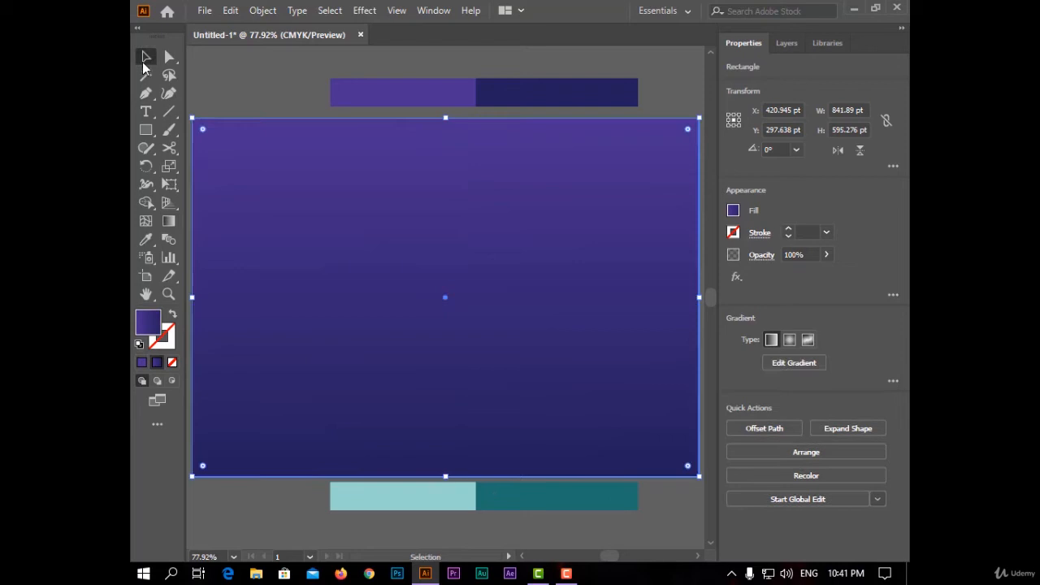
{"action": "left_click", "coordinate": [248, 79]}
Create a text area about 552 by 546 pt on the artboard, replace the placeholder with "D", and set its size to 580 pt.
{"action": "left_click", "coordinate": [145, 111]}
{"action": "left_click_drag", "start_coordinate": [279, 134], "coordinate": [617, 471]}
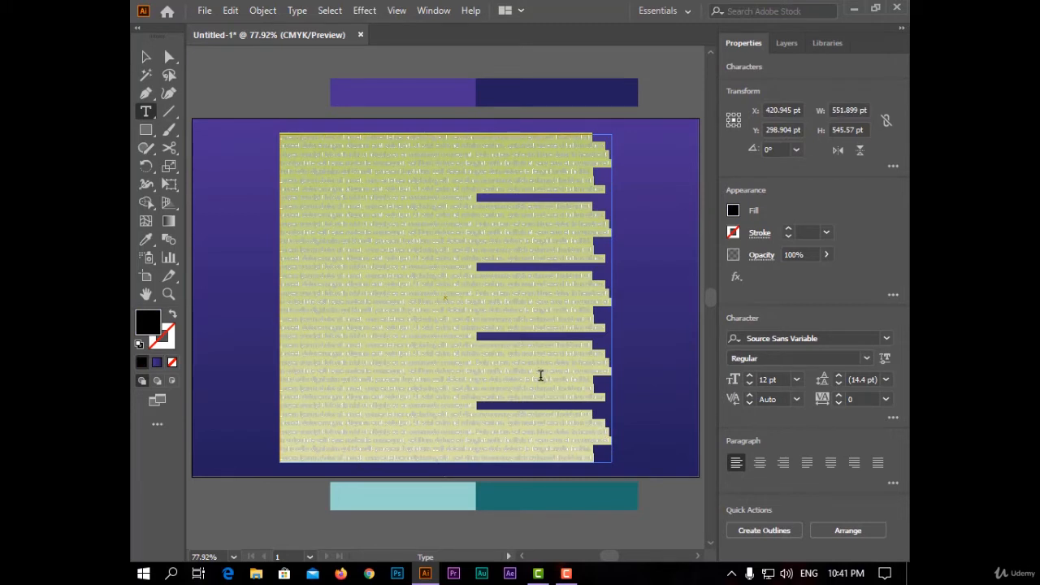
{"action": "key", "text": "BackSpace"}
{"action": "left_click", "coordinate": [146, 57]}
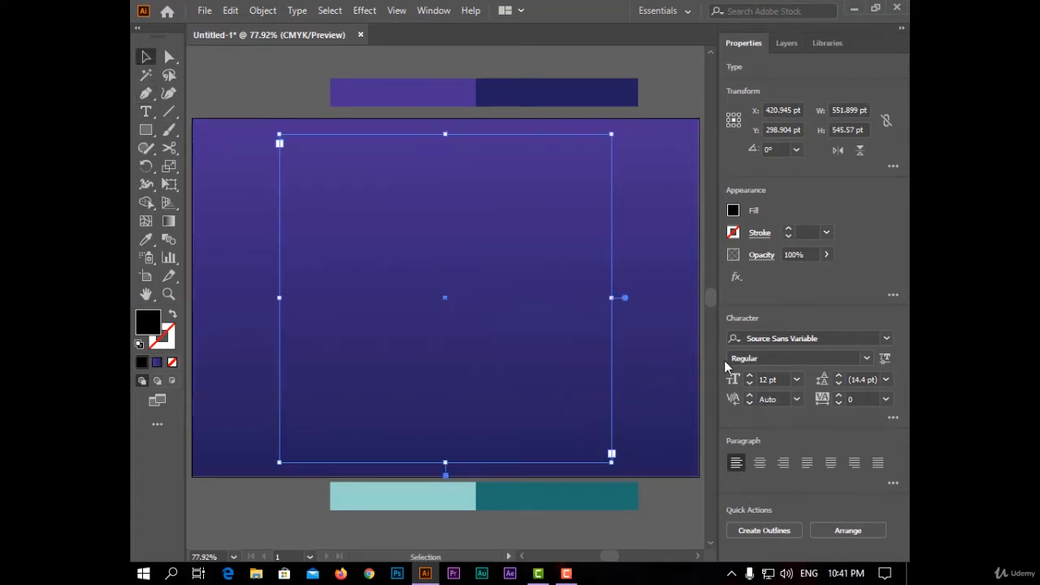
{"action": "left_click_drag", "start_coordinate": [686, 395], "coordinate": [654, 402]}
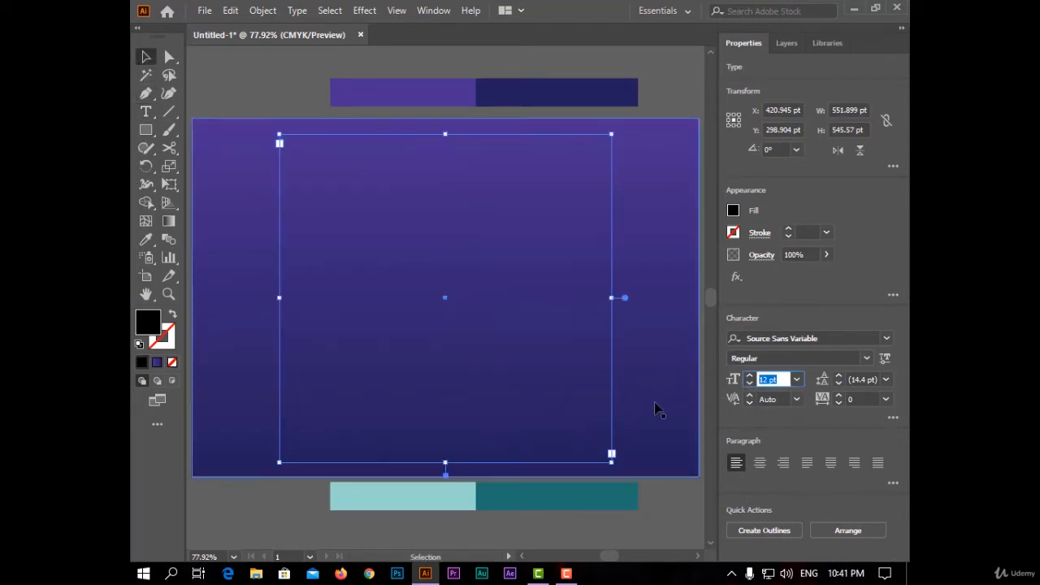
{"action": "type", "text": "580"}
{"action": "key", "text": "Return"}
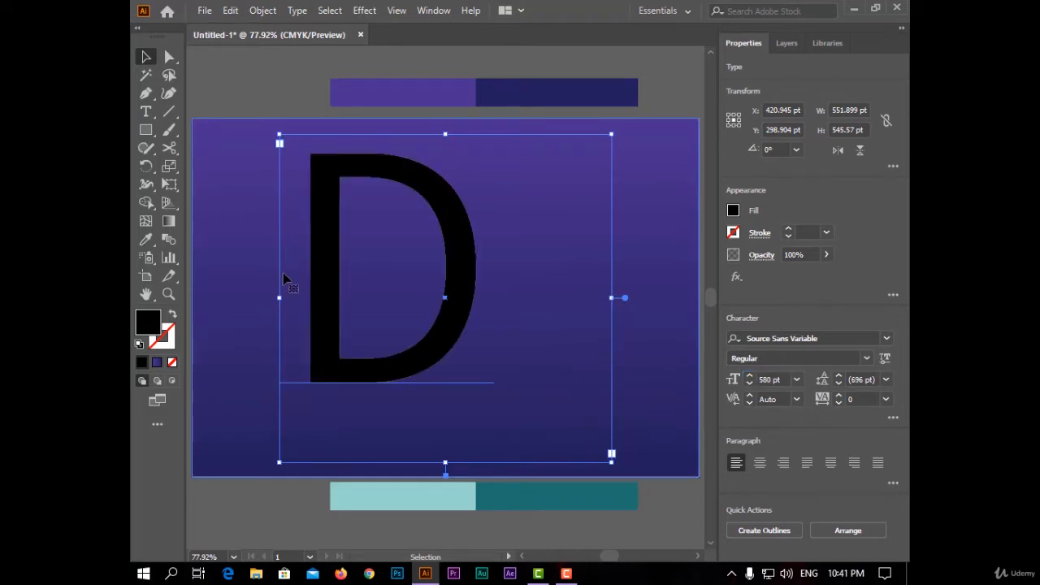
Convert the letter D to outlines and swap its fill and stroke so only a black 1 pt stroke remains.
{"action": "right_click", "coordinate": [452, 269]}
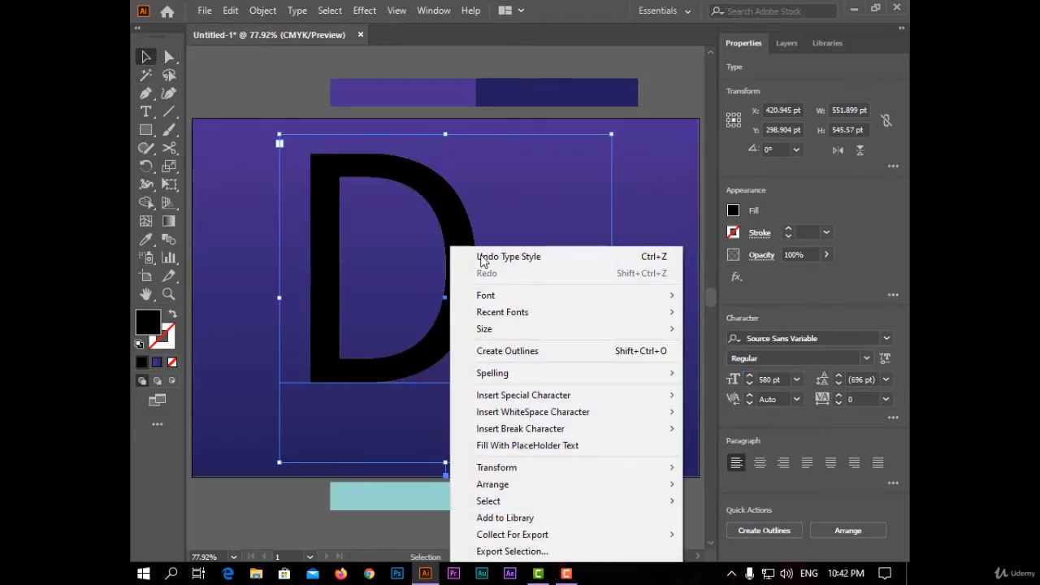
{"action": "left_click", "coordinate": [621, 350]}
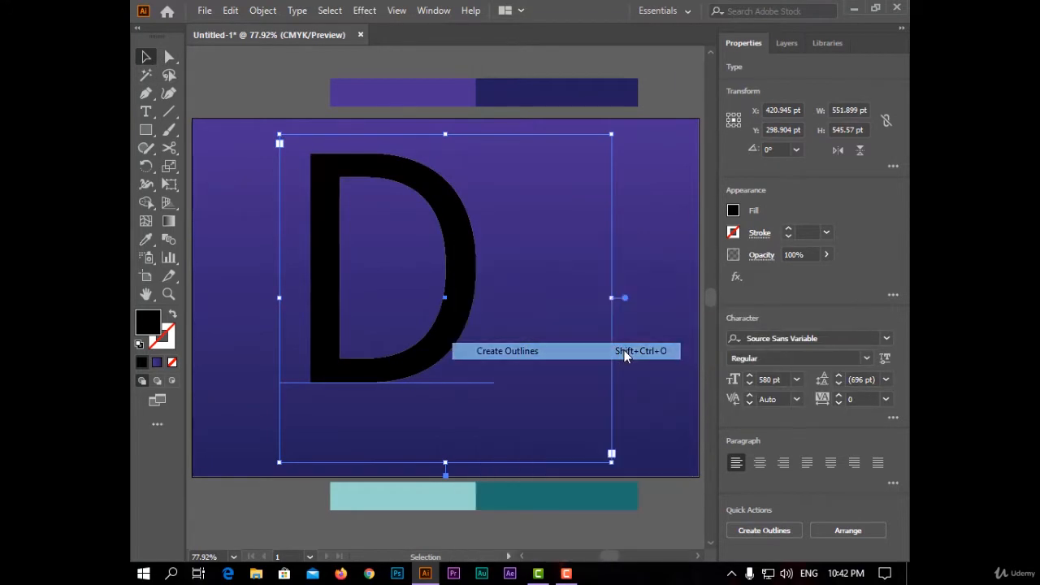
{"action": "left_click", "coordinate": [172, 317]}
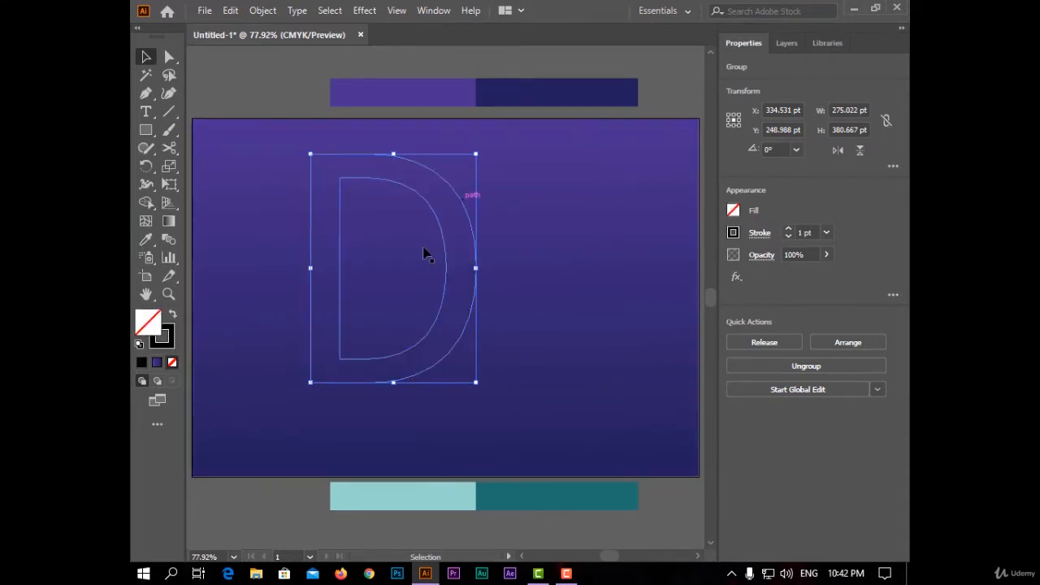
{"action": "right_click", "coordinate": [435, 228]}
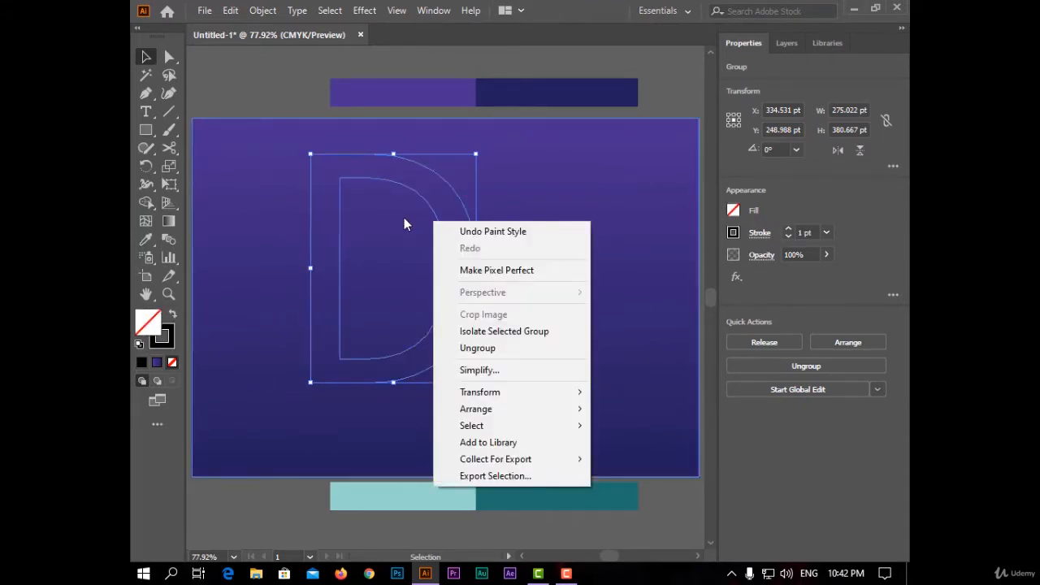
Delete the inner contour of the outlined D, keeping only its outer path.
{"action": "left_click", "coordinate": [169, 58]}
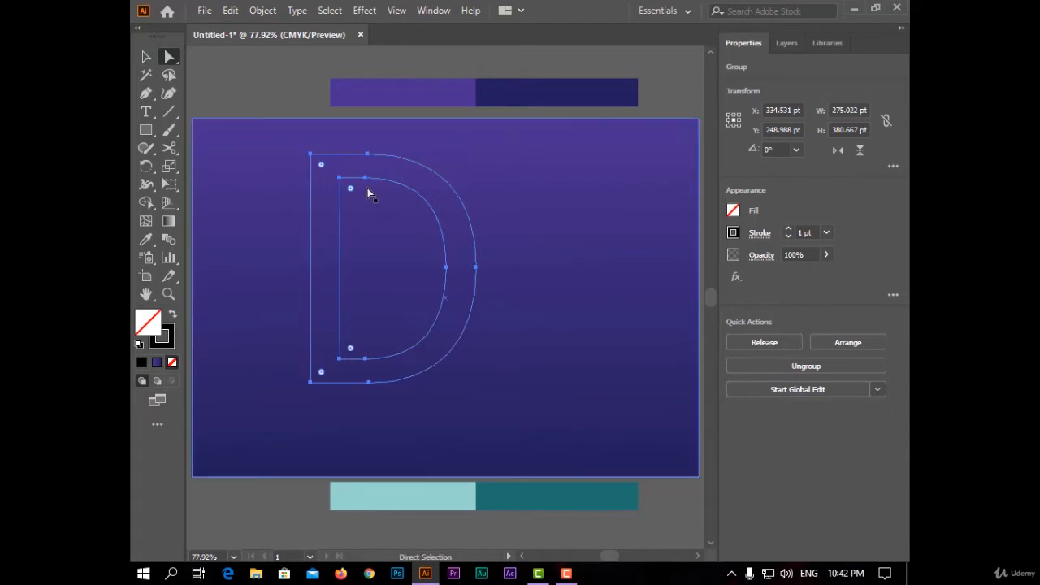
{"action": "left_click", "coordinate": [340, 178]}
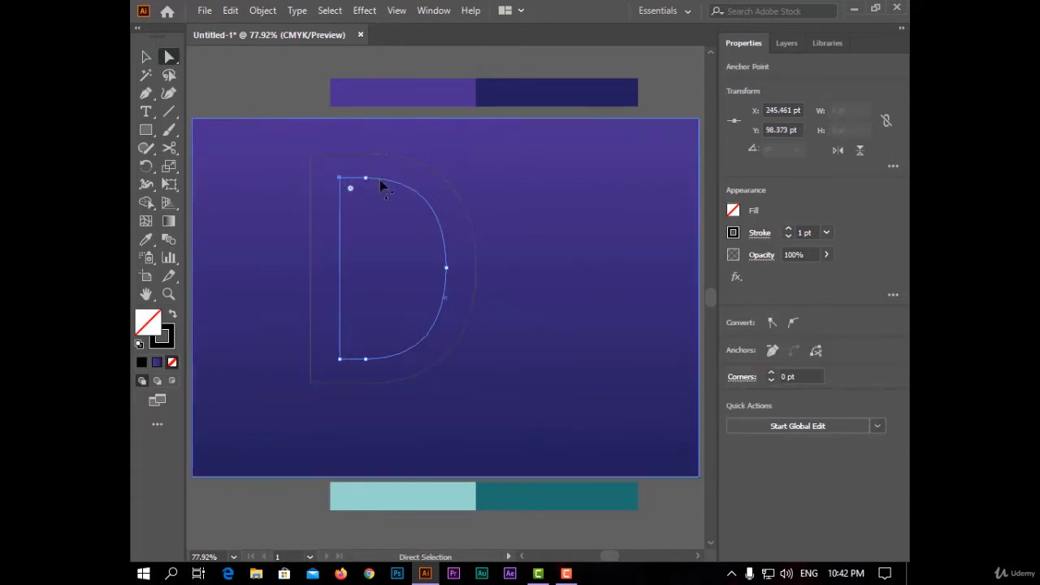
{"action": "key", "text": "Delete"}
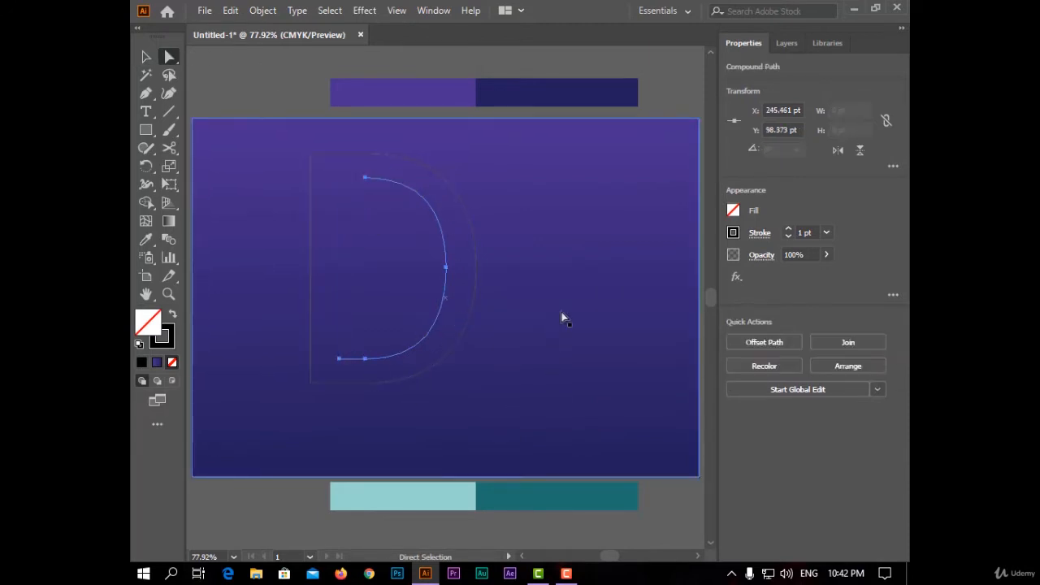
{"action": "key", "text": "Delete"}
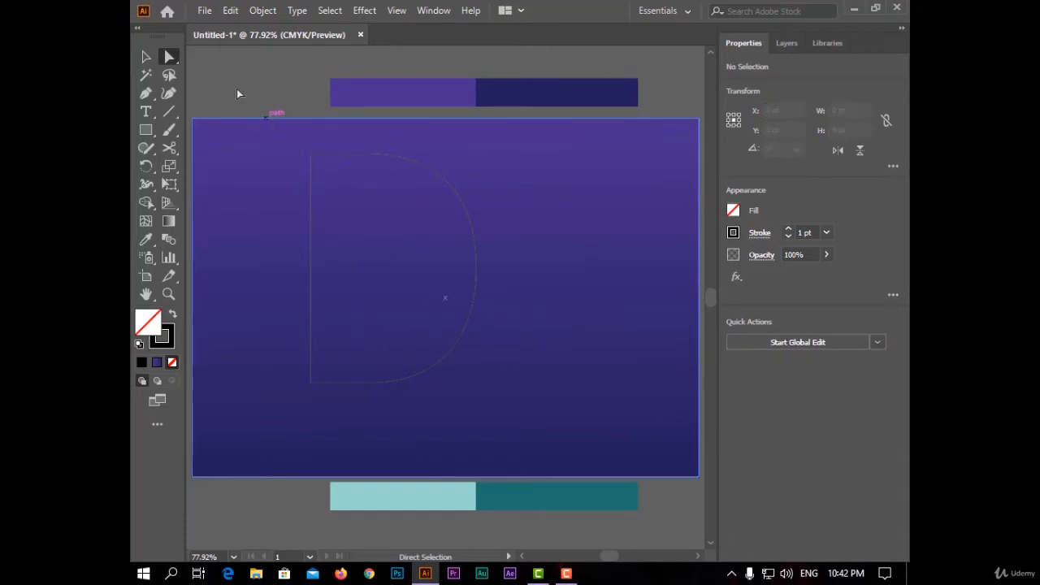
Ungroup the remaining D outline and release its compound path.
{"action": "left_click", "coordinate": [145, 56]}
{"action": "left_click", "coordinate": [341, 167]}
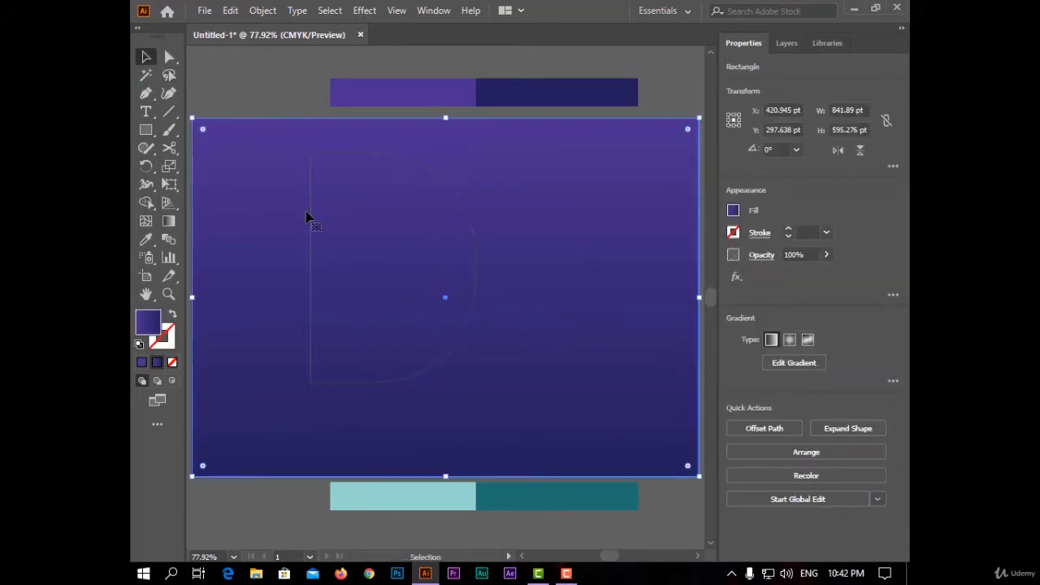
{"action": "left_click", "coordinate": [312, 216]}
{"action": "right_click", "coordinate": [469, 219]}
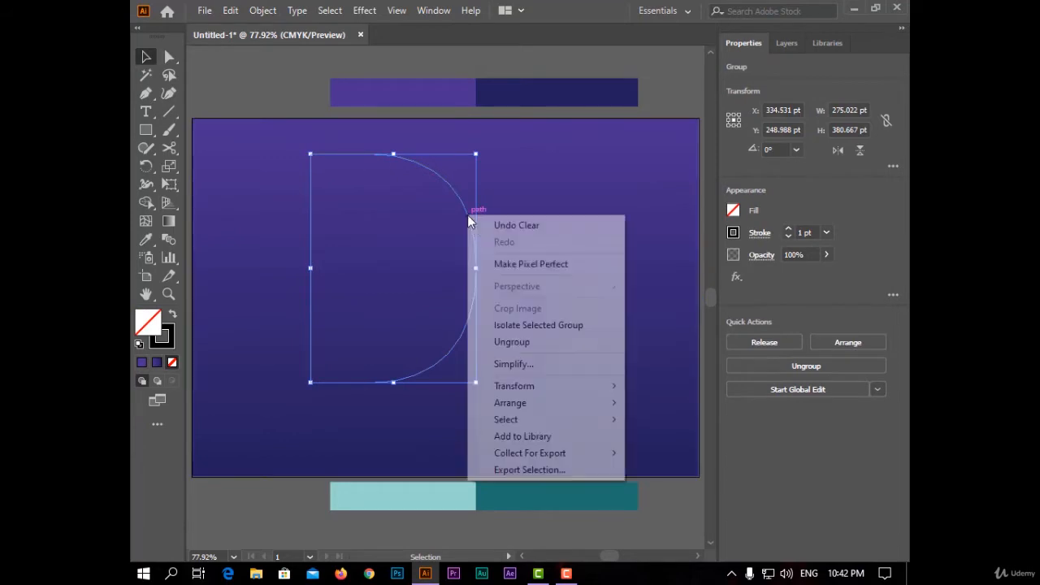
{"action": "left_click", "coordinate": [560, 339]}
{"action": "right_click", "coordinate": [469, 219]}
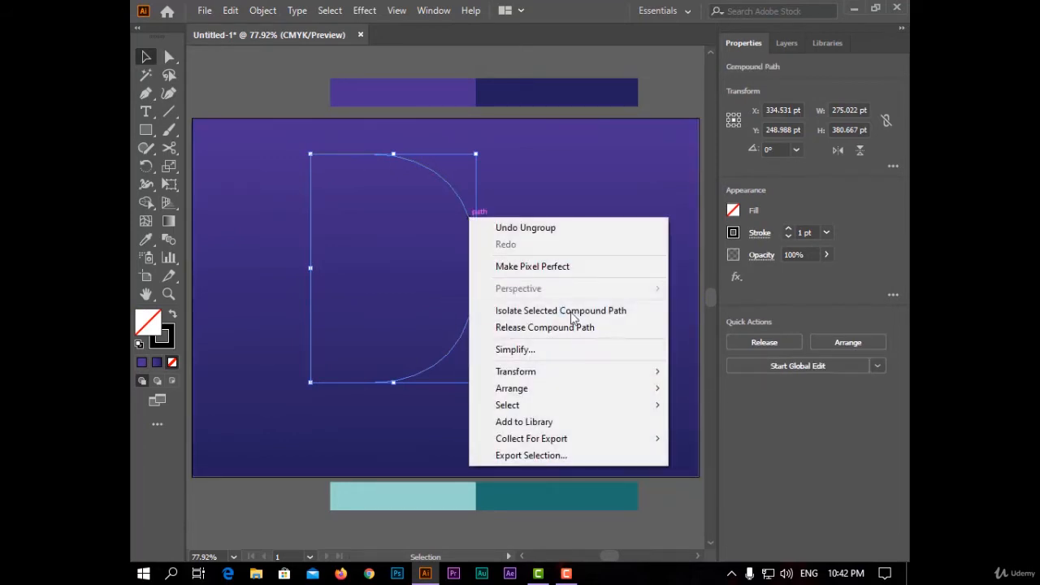
{"action": "left_click", "coordinate": [581, 327]}
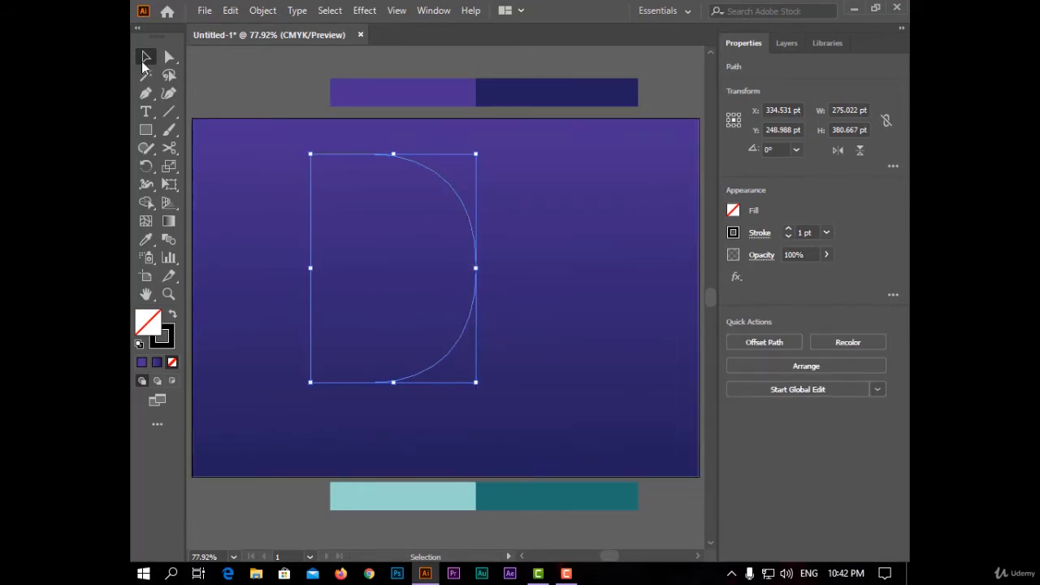
Move the D outline to the centre of the artboard.
{"action": "left_click", "coordinate": [251, 79]}
{"action": "left_click_drag", "start_coordinate": [355, 163], "coordinate": [408, 192]}
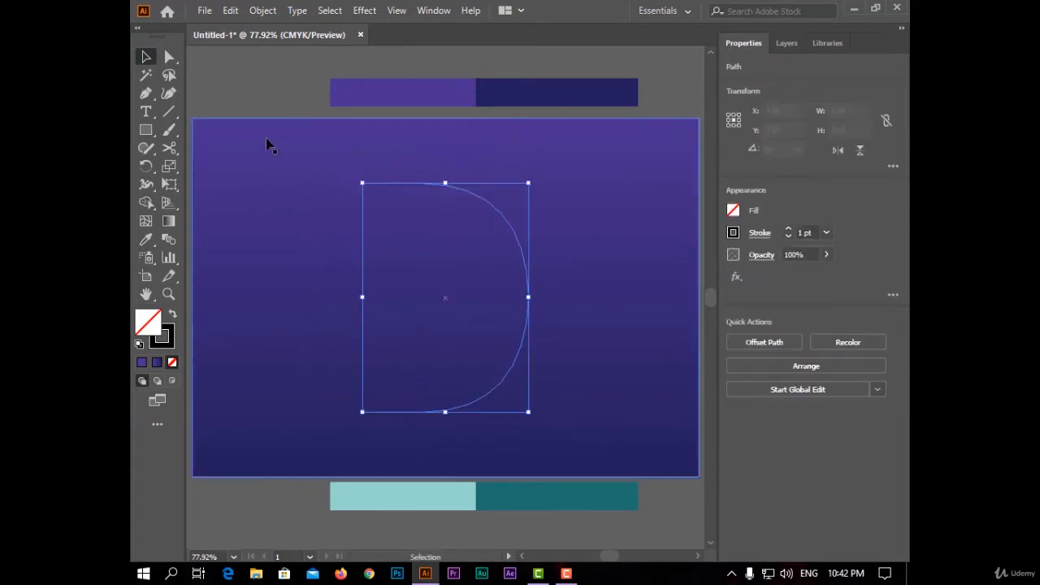
Create an 80 by 80 pt circle with the Ellipse tool in the area above and beside the D outline.
{"action": "left_click", "coordinate": [145, 130]}
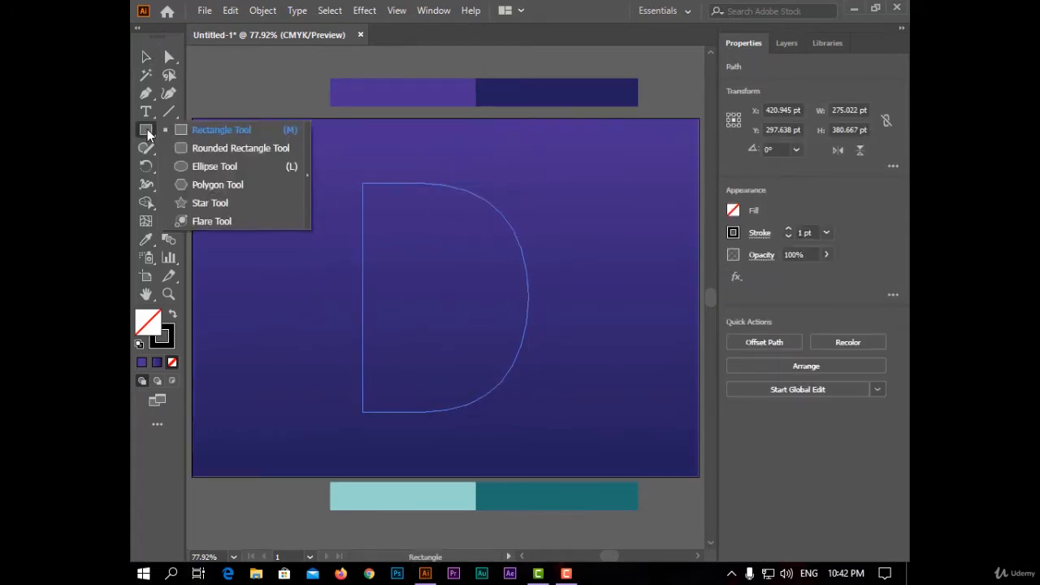
{"action": "left_click", "coordinate": [271, 166]}
{"action": "left_click", "coordinate": [603, 252]}
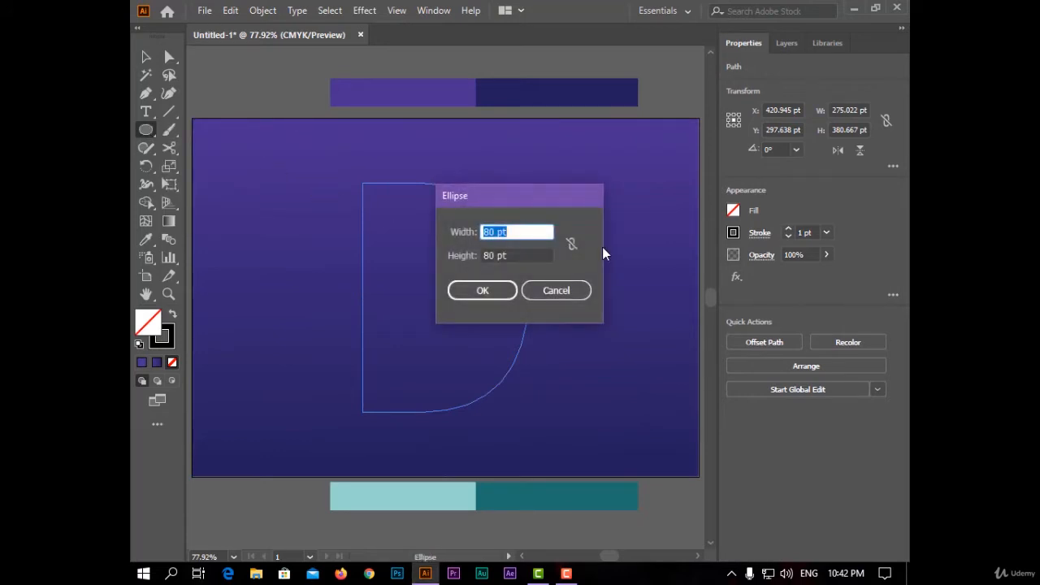
{"action": "type", "text": "80"}
{"action": "key", "text": "Tab"}
{"action": "type", "text": "80"}
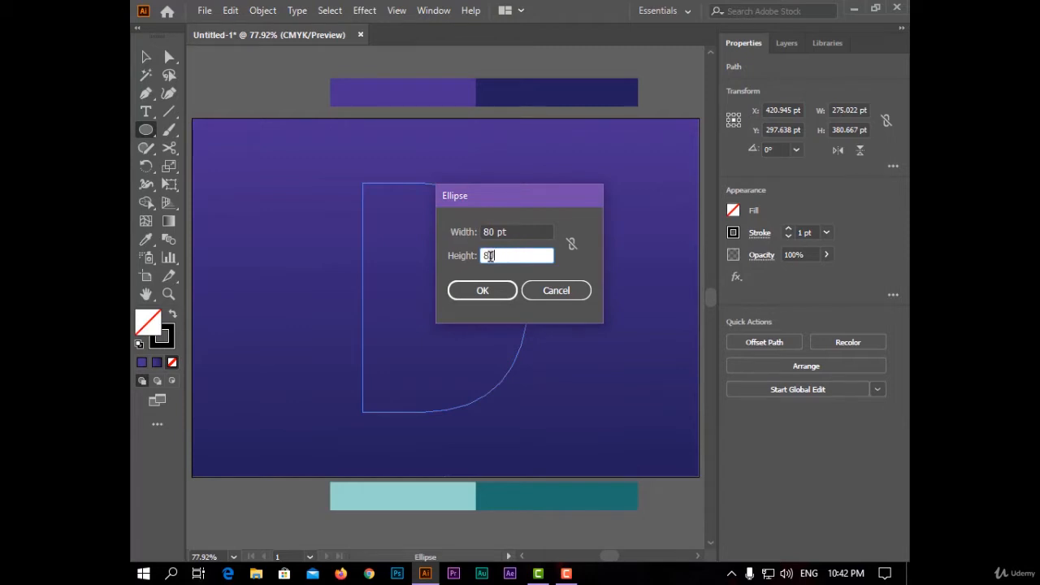
{"action": "left_click", "coordinate": [490, 291]}
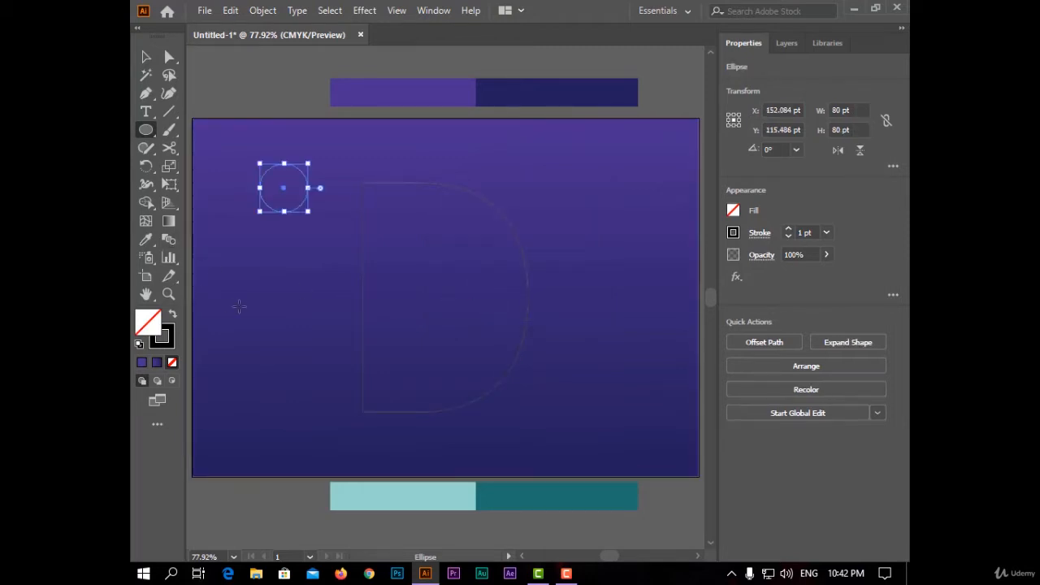
Give the circle no stroke and a linear gradient fill sampled from the light teal swatch to the dark teal swatch.
{"action": "left_click", "coordinate": [172, 317]}
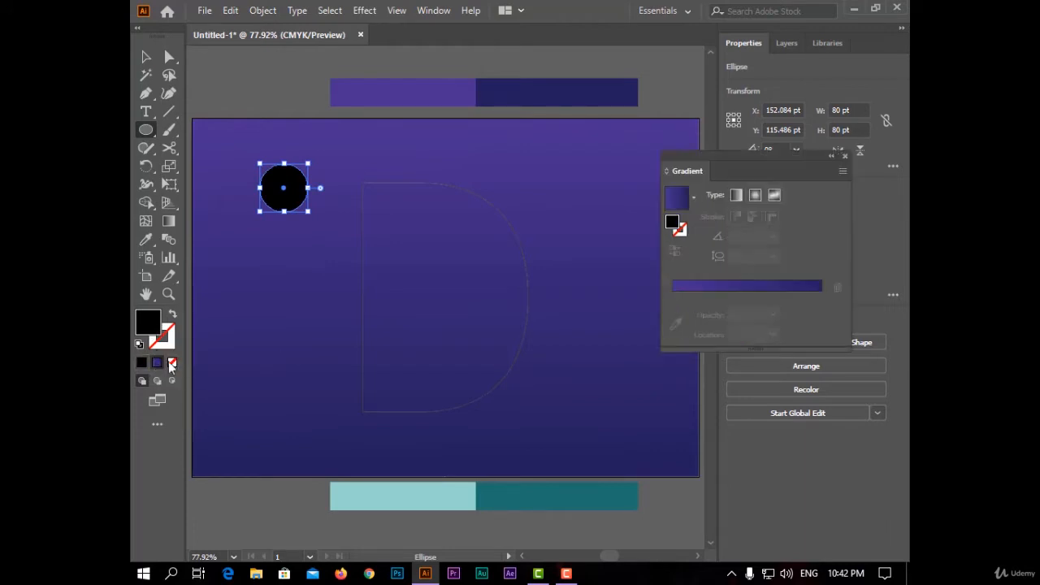
{"action": "left_click", "coordinate": [157, 362]}
{"action": "left_click", "coordinate": [821, 314]}
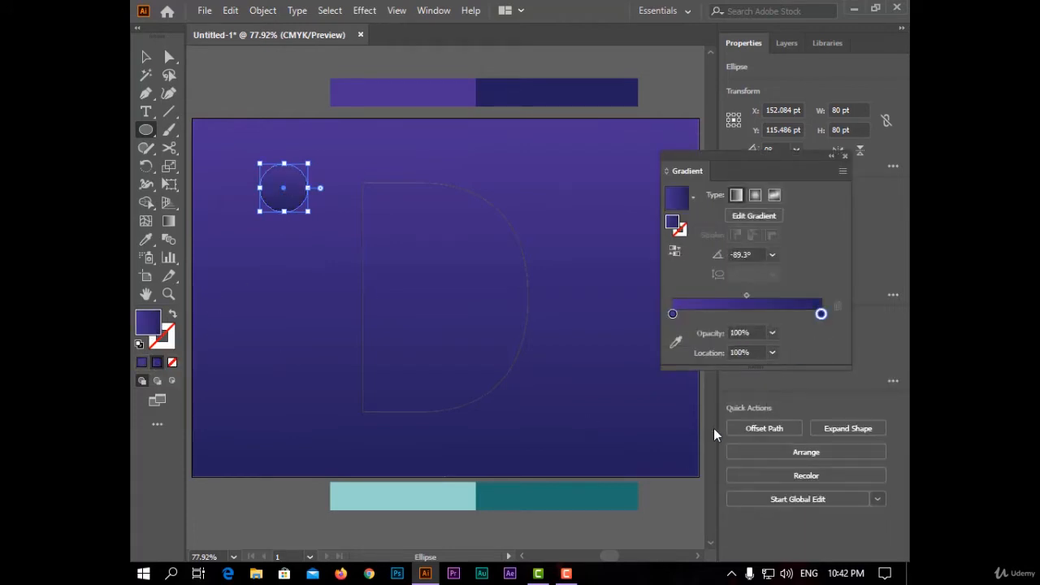
{"action": "left_click", "coordinate": [675, 342]}
{"action": "left_click", "coordinate": [624, 497]}
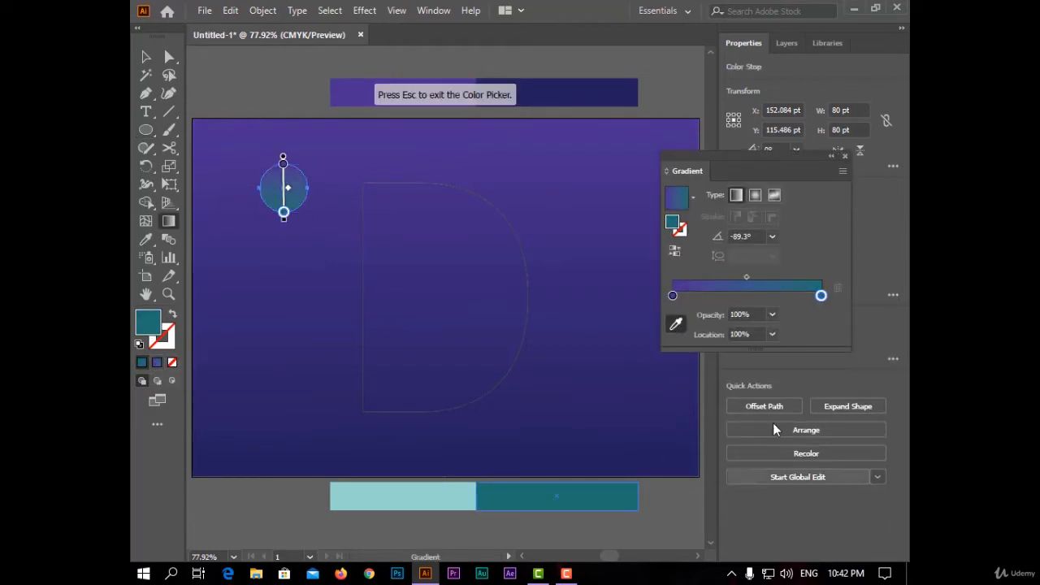
{"action": "left_click", "coordinate": [672, 301]}
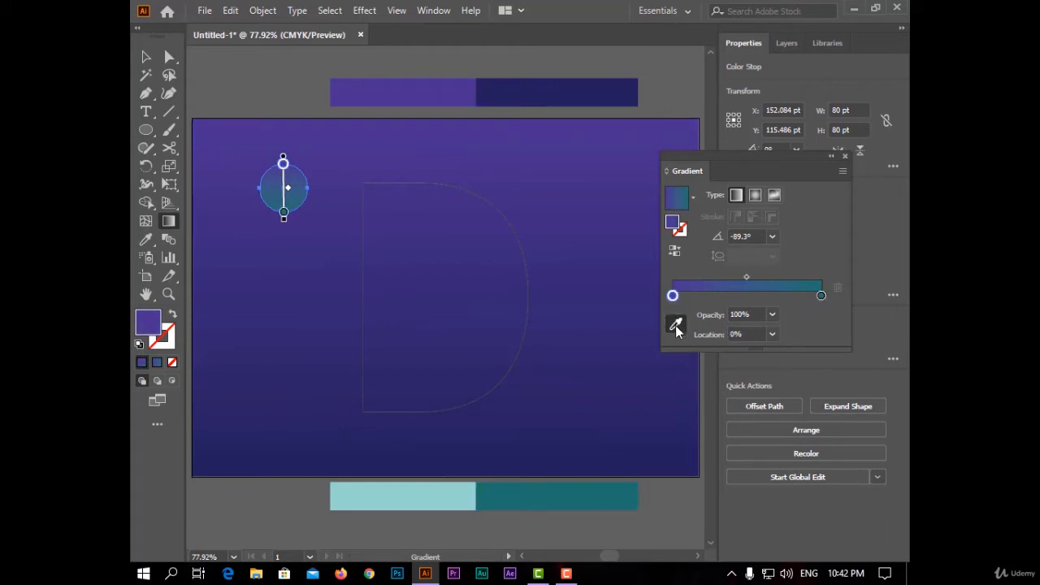
{"action": "left_click", "coordinate": [416, 499]}
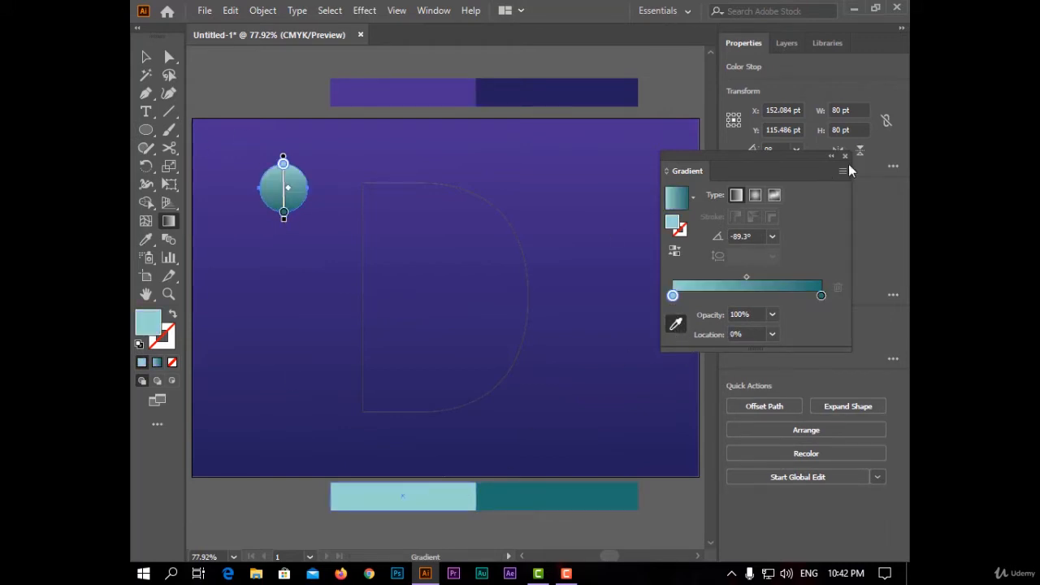
{"action": "left_click", "coordinate": [845, 154]}
Duplicate the gradient circle straight down towards the artboard's lower edge and make a blend between the two circles.
{"action": "left_click", "coordinate": [146, 56]}
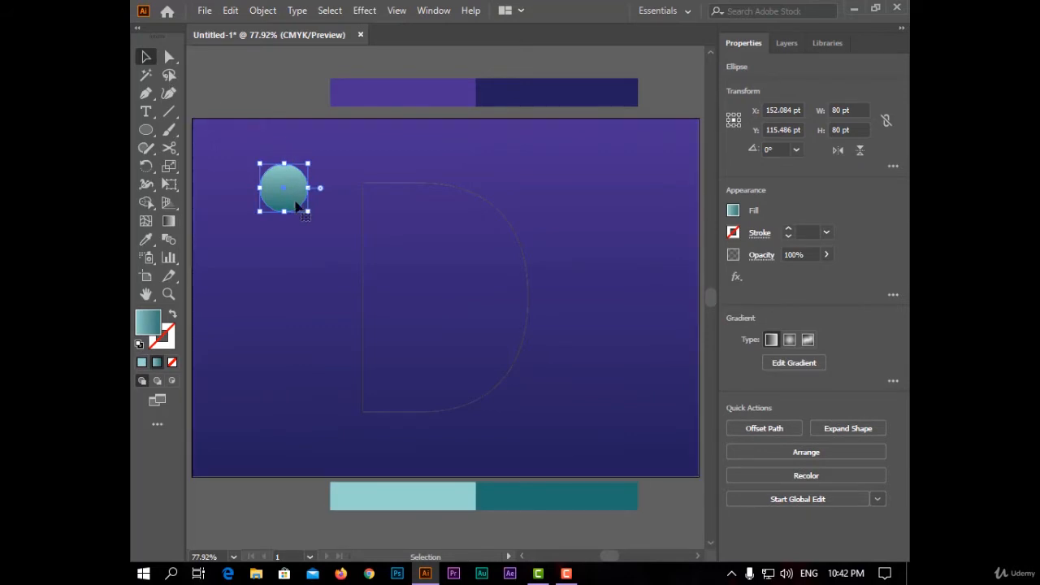
{"action": "left_click_drag", "start_coordinate": [296, 191], "coordinate": [296, 395]}
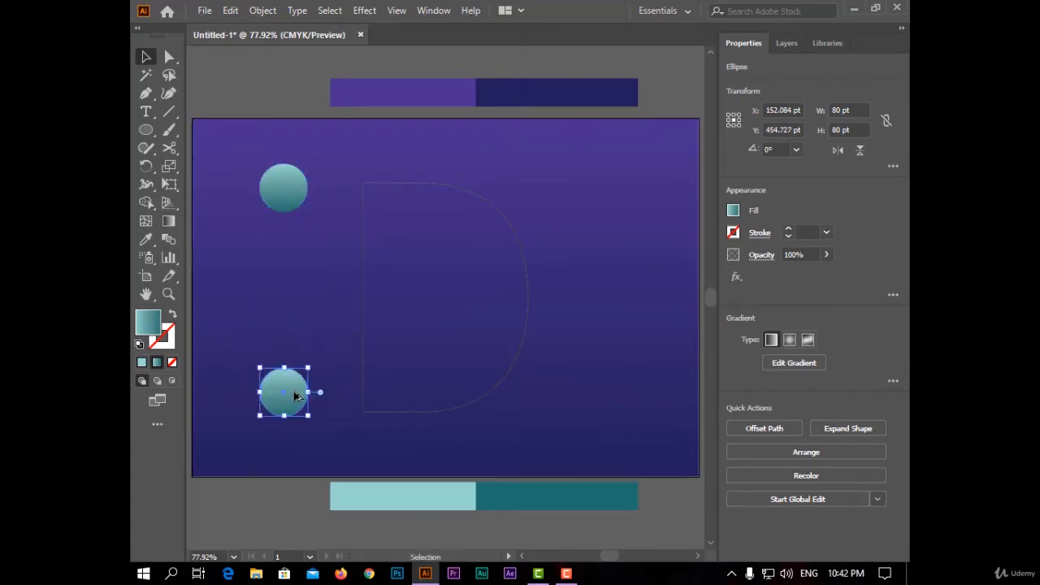
{"action": "left_click", "coordinate": [295, 193], "text": "shift"}
{"action": "left_click", "coordinate": [262, 10]}
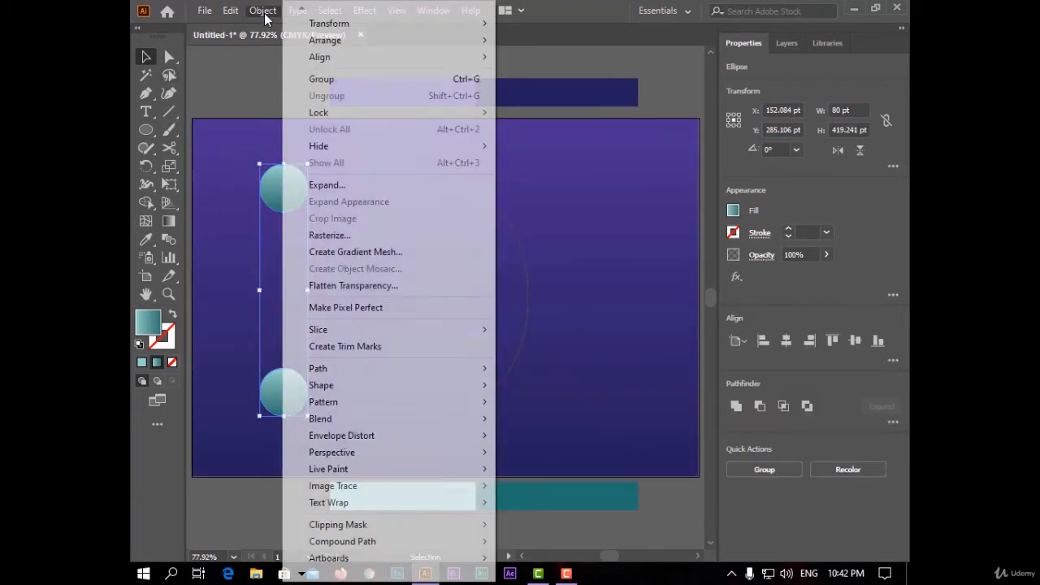
{"action": "mouse_move", "coordinate": [467, 419]}
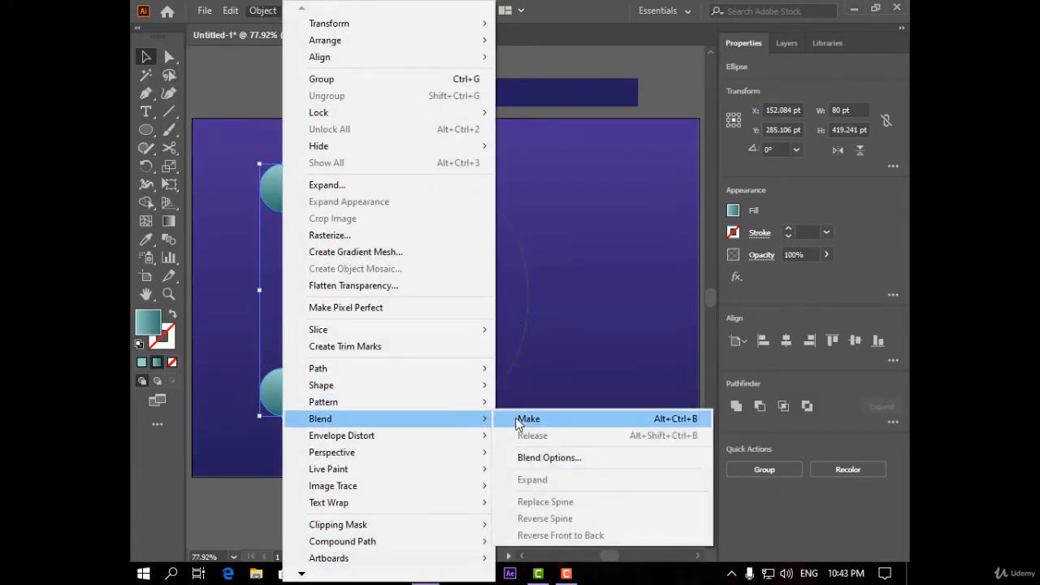
{"action": "left_click", "coordinate": [525, 419]}
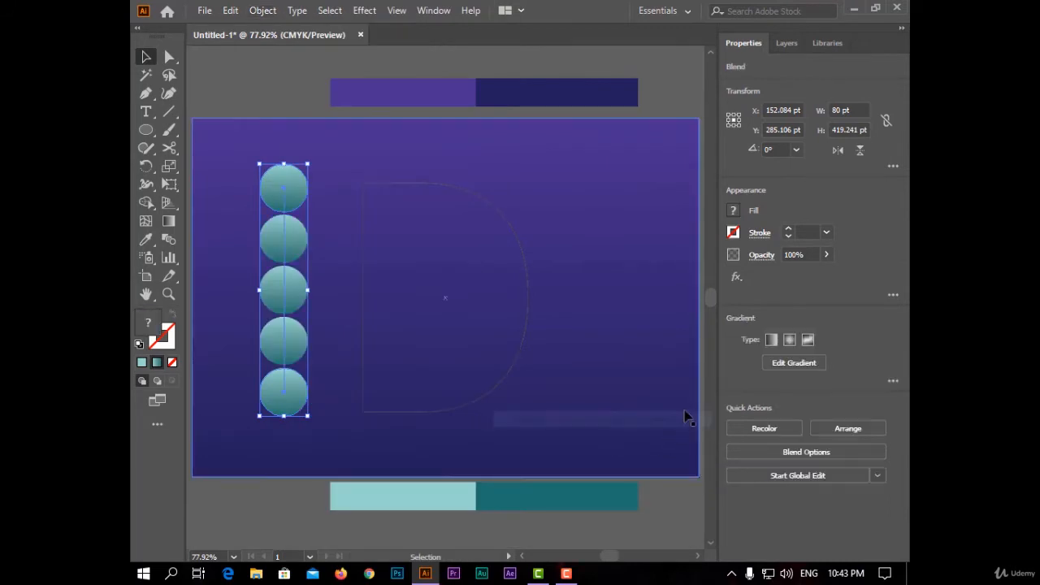
Set the circle blend's spacing to a Specified Distance of 1.5 pt with the preview on.
{"action": "double_click", "coordinate": [168, 240]}
{"action": "left_click_drag", "start_coordinate": [528, 129], "coordinate": [570, 118]}
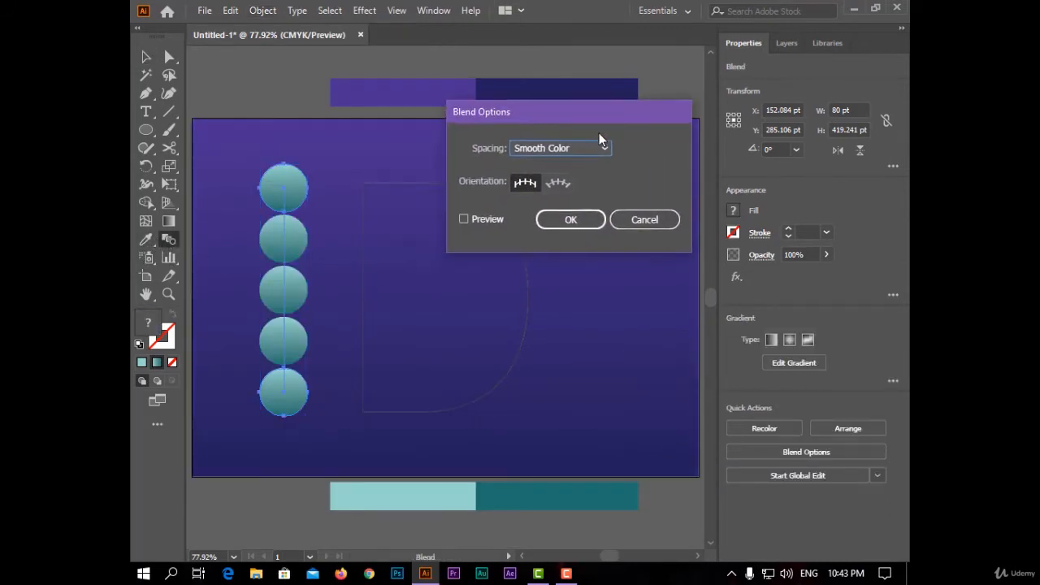
{"action": "left_click", "coordinate": [603, 148]}
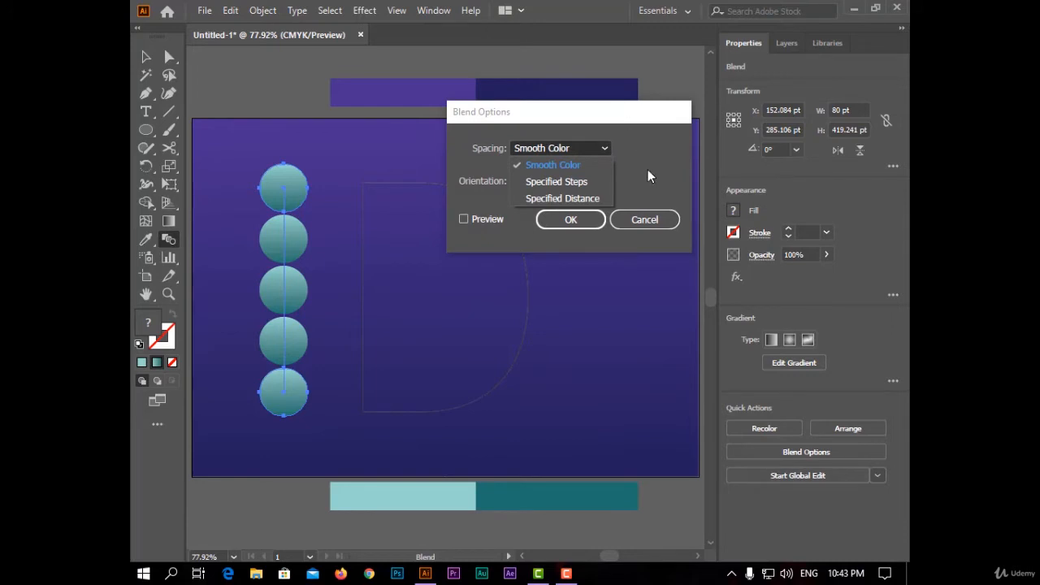
{"action": "left_click", "coordinate": [605, 199]}
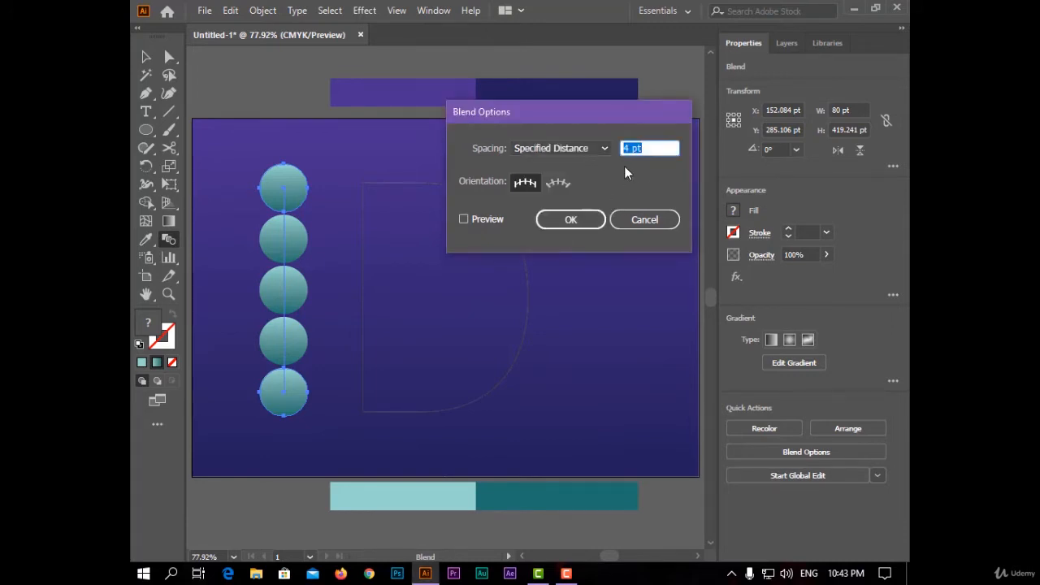
{"action": "type", "text": "1.5"}
{"action": "left_click", "coordinate": [495, 219]}
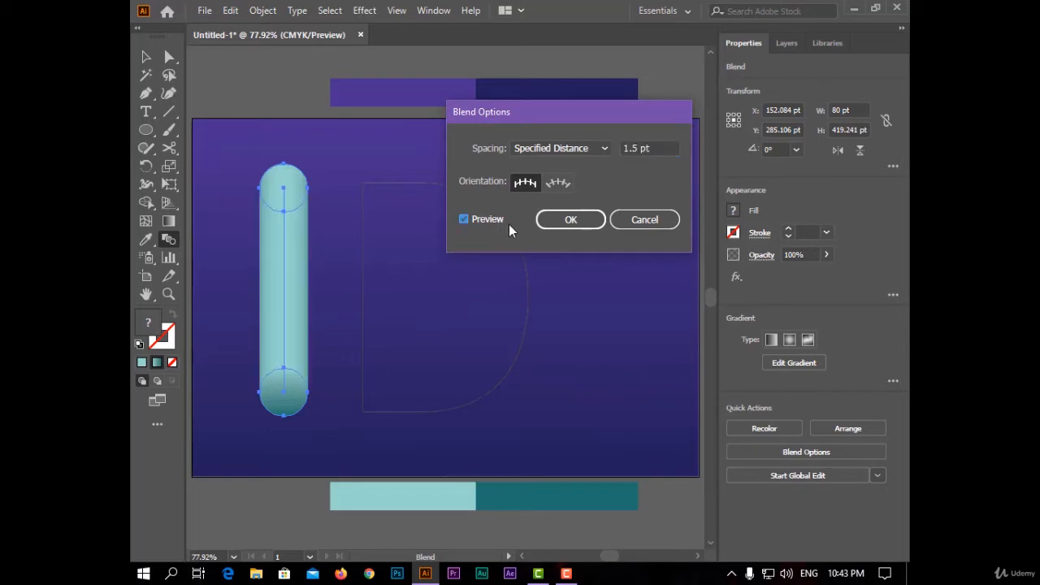
{"action": "left_click", "coordinate": [557, 223]}
Duplicate the tube-shaped blend horizontally, placing the copy beside it near the artboard's outer edge.
{"action": "left_click", "coordinate": [146, 56]}
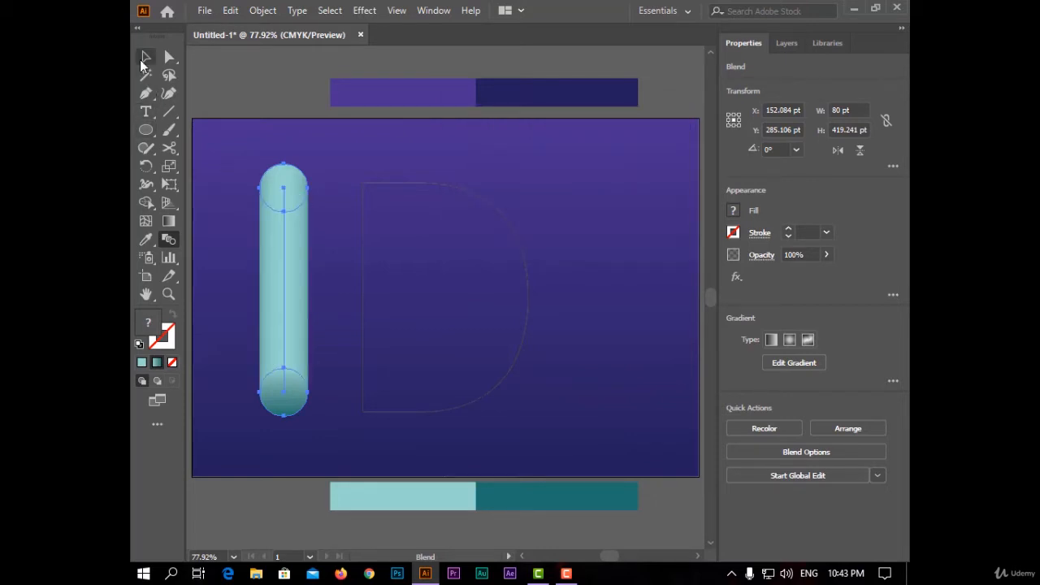
{"action": "left_click", "coordinate": [309, 79]}
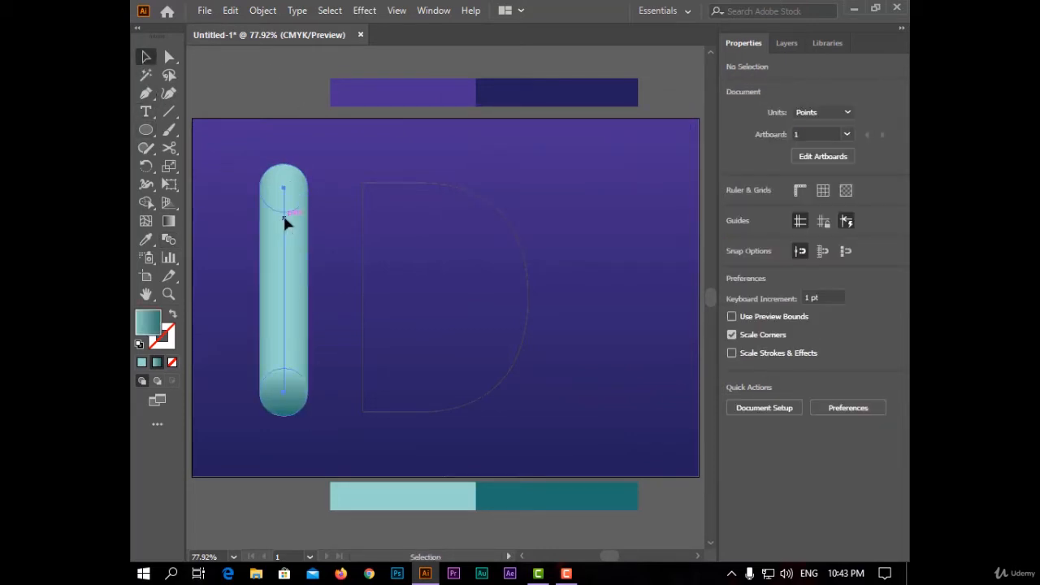
{"action": "left_click", "coordinate": [285, 223]}
{"action": "left_click_drag", "start_coordinate": [283, 233], "coordinate": [225, 234], "text": "alt"}
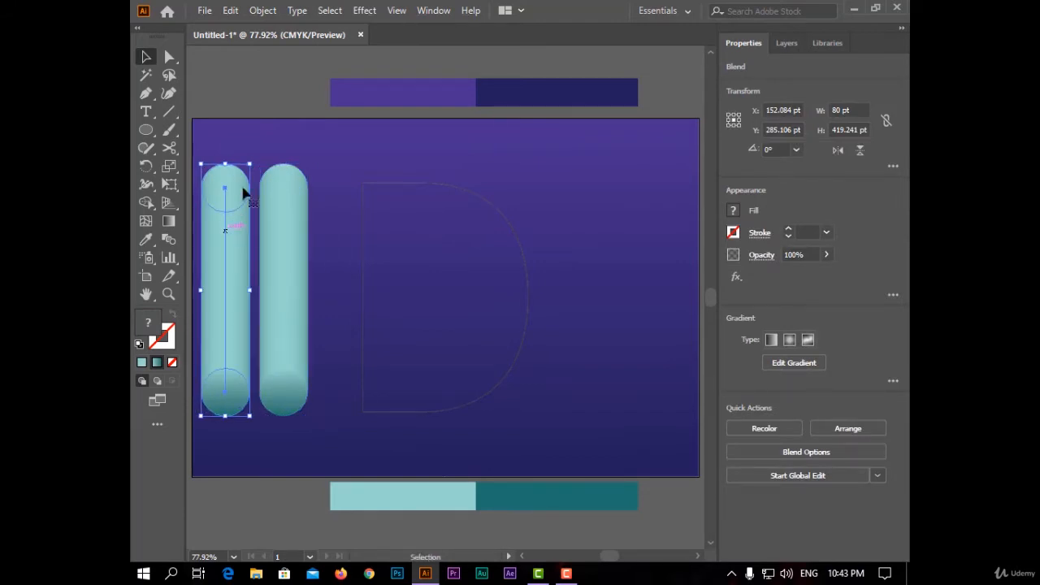
{"action": "left_click", "coordinate": [270, 87]}
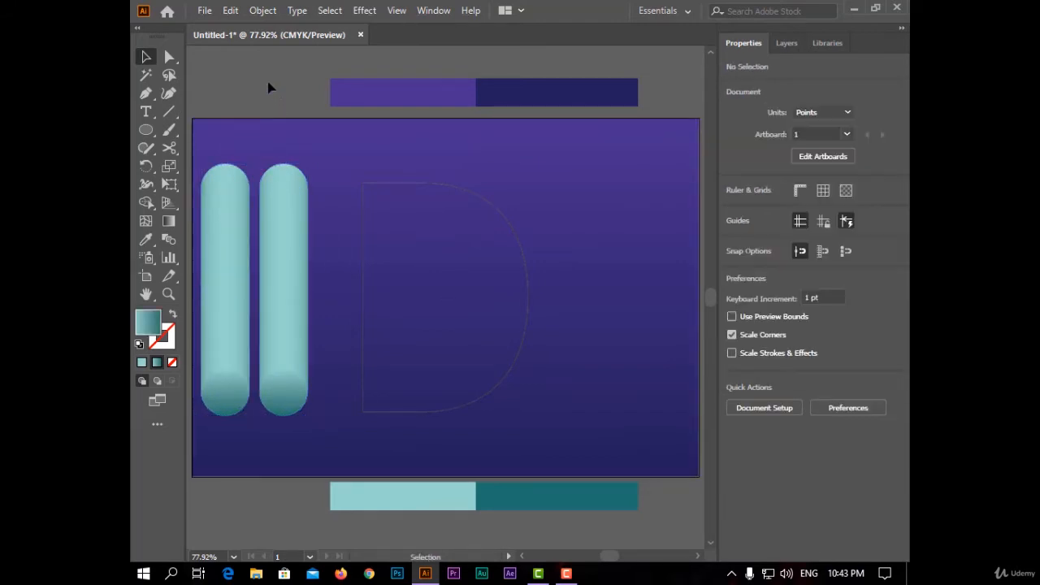
Try to replace the spine of the tube blend nearest the D with the uncut D outline, and undo it.
{"action": "left_click", "coordinate": [284, 209]}
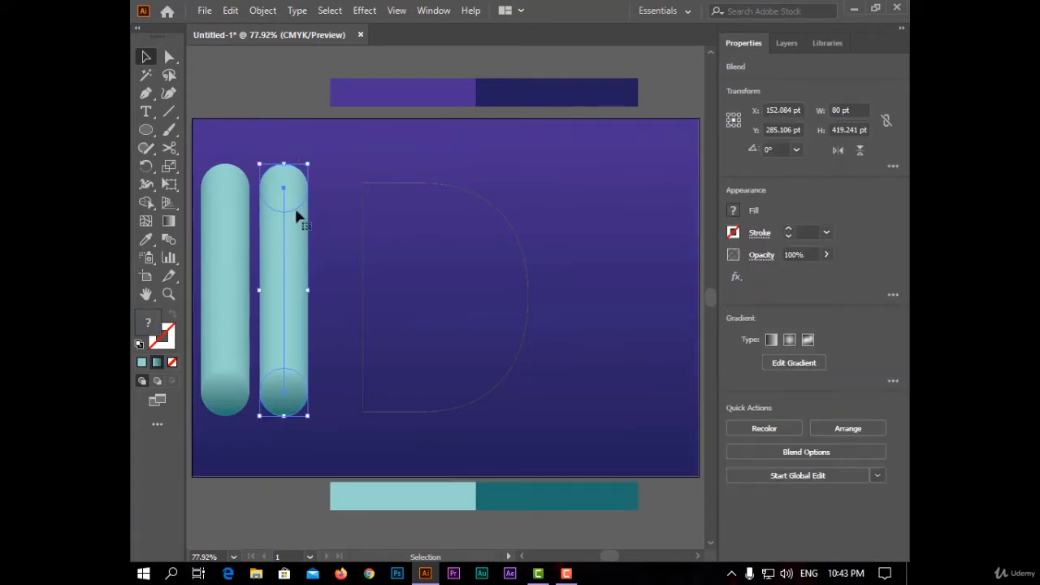
{"action": "left_click", "coordinate": [375, 185], "text": "shift"}
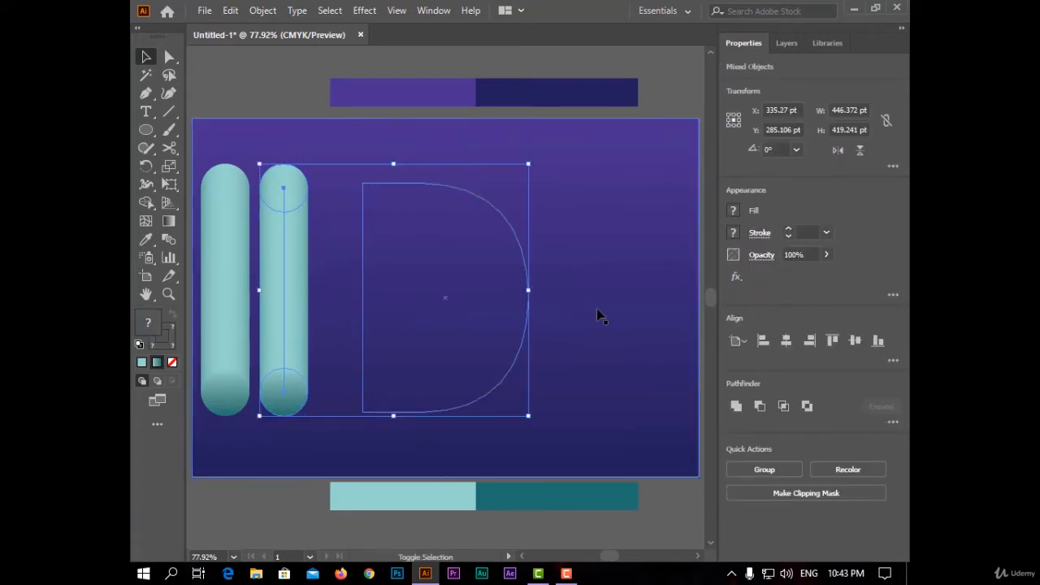
{"action": "left_click", "coordinate": [262, 11]}
{"action": "mouse_move", "coordinate": [439, 418]}
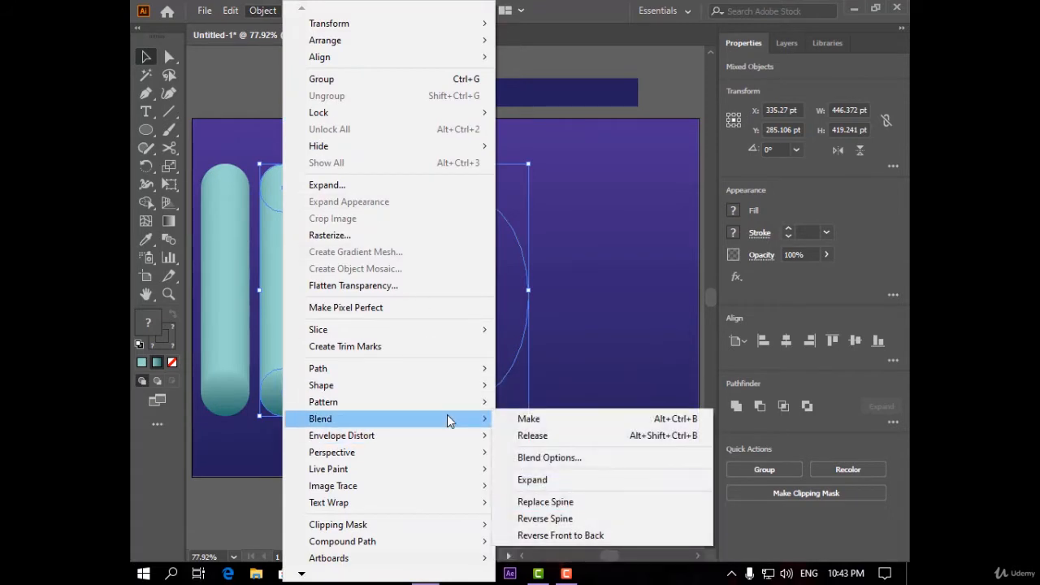
{"action": "left_click", "coordinate": [669, 499]}
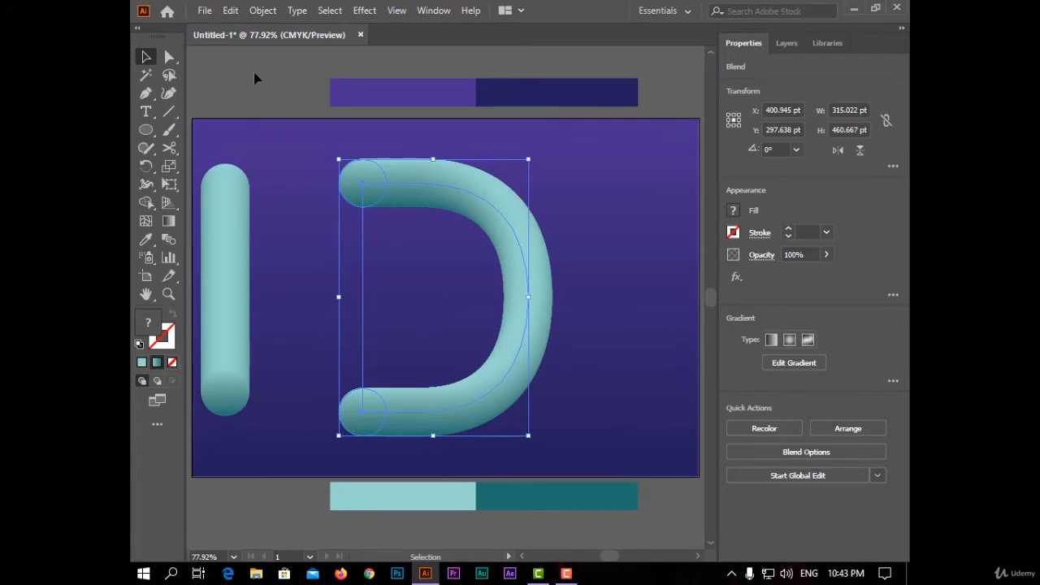
{"action": "key", "text": "ctrl+z"}
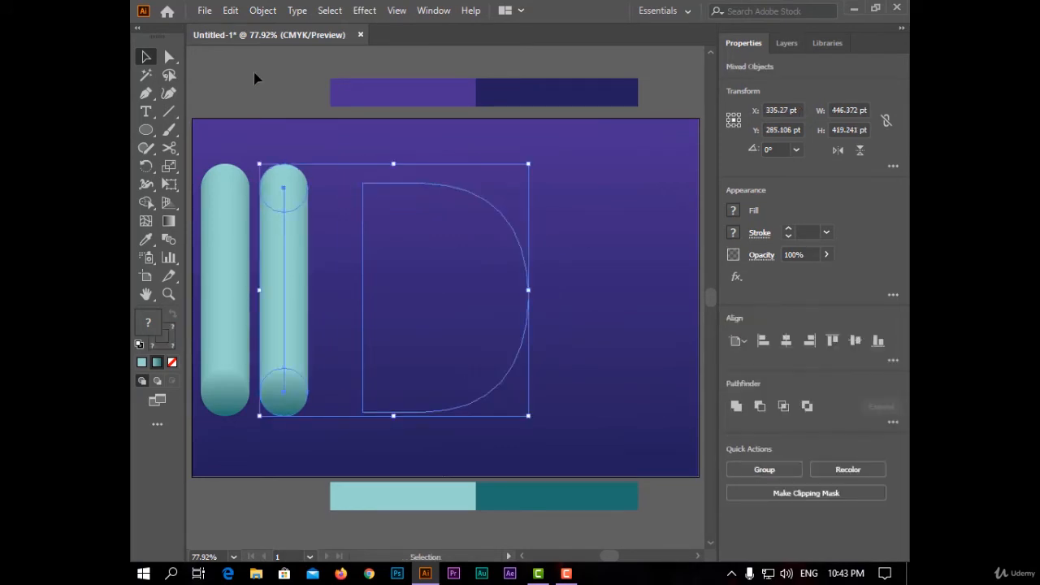
{"action": "left_click", "coordinate": [275, 87]}
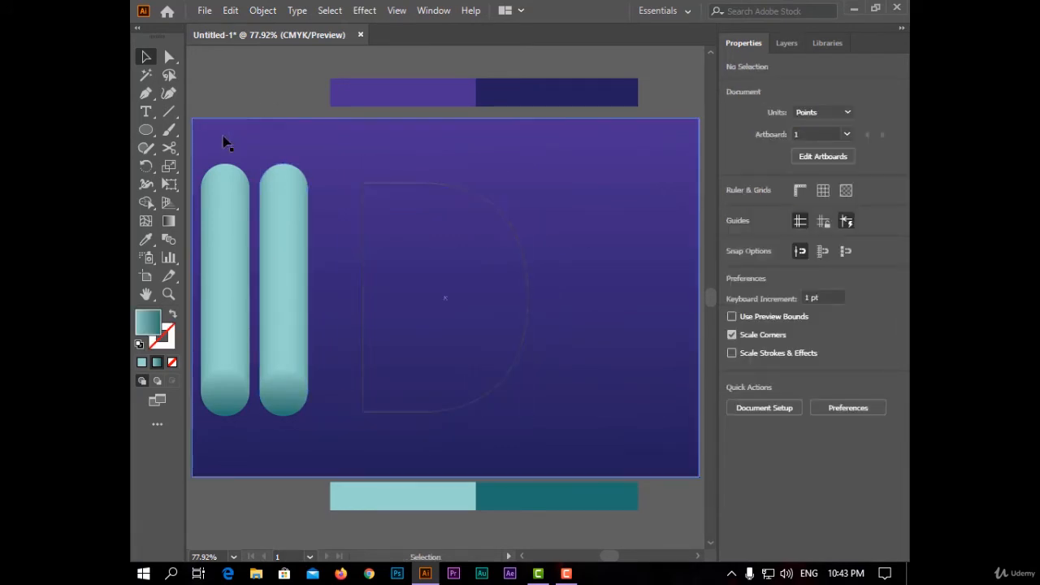
Cut the D outline with the Scissors tool at the anchor point where its straight stem meets the lower edge.
{"action": "left_click", "coordinate": [169, 149]}
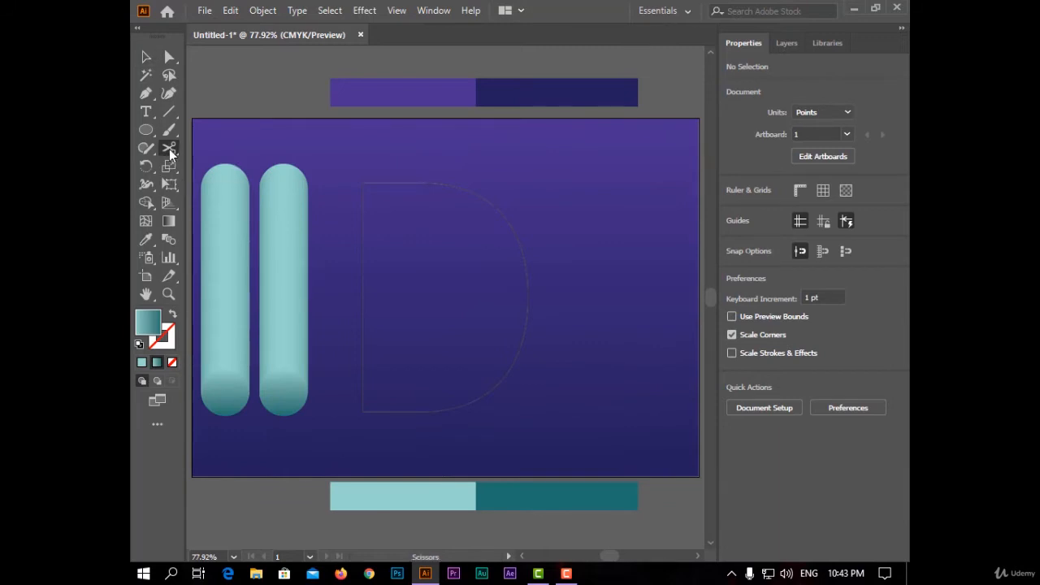
{"action": "left_click", "coordinate": [362, 412]}
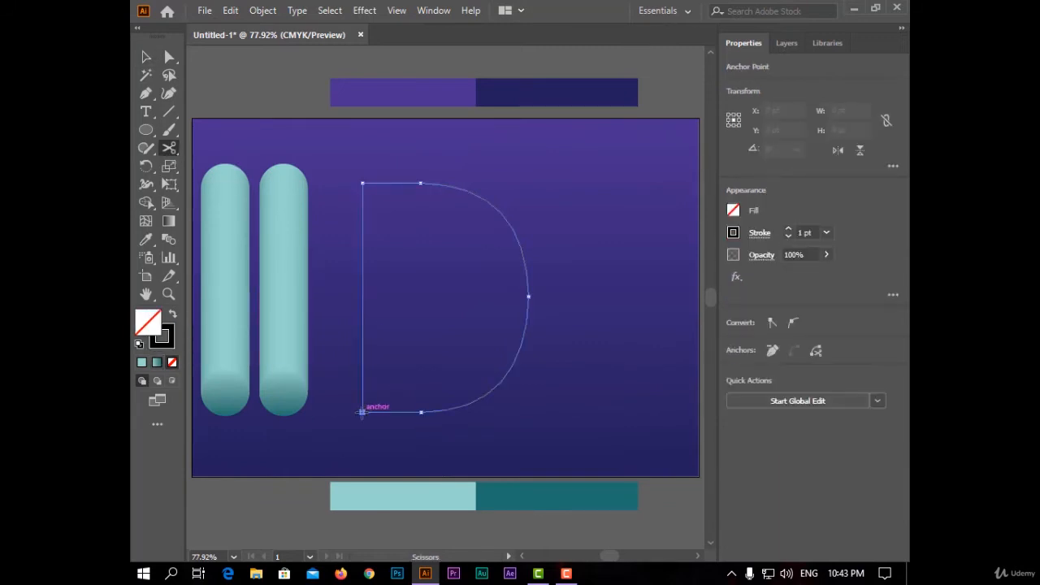
{"action": "left_click", "coordinate": [148, 57]}
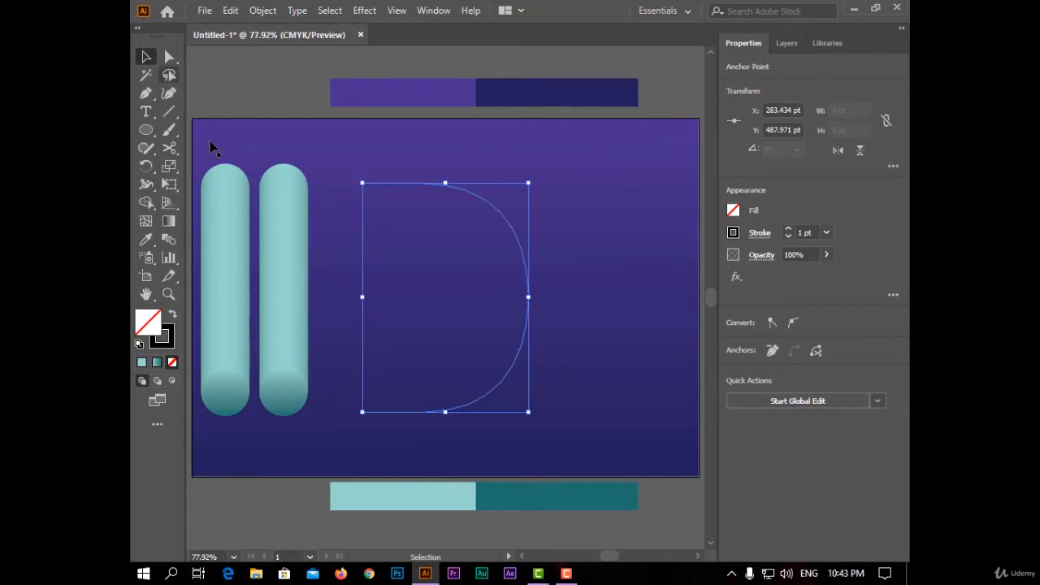
Replace the spine of the tube blend nearest the D with the cut D outline.
{"action": "left_click", "coordinate": [287, 242], "text": "shift"}
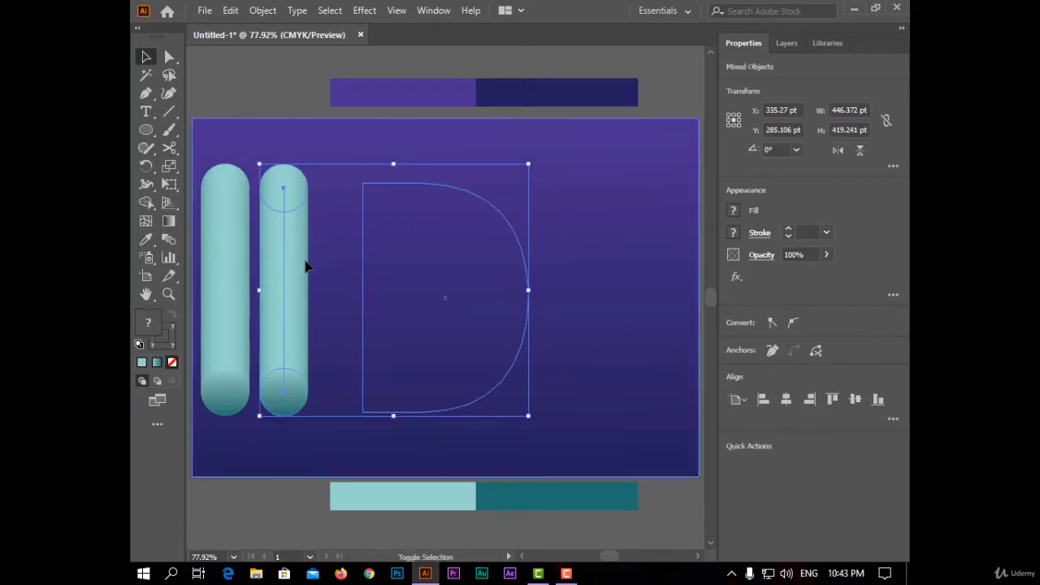
{"action": "left_click", "coordinate": [262, 10]}
{"action": "mouse_move", "coordinate": [465, 410]}
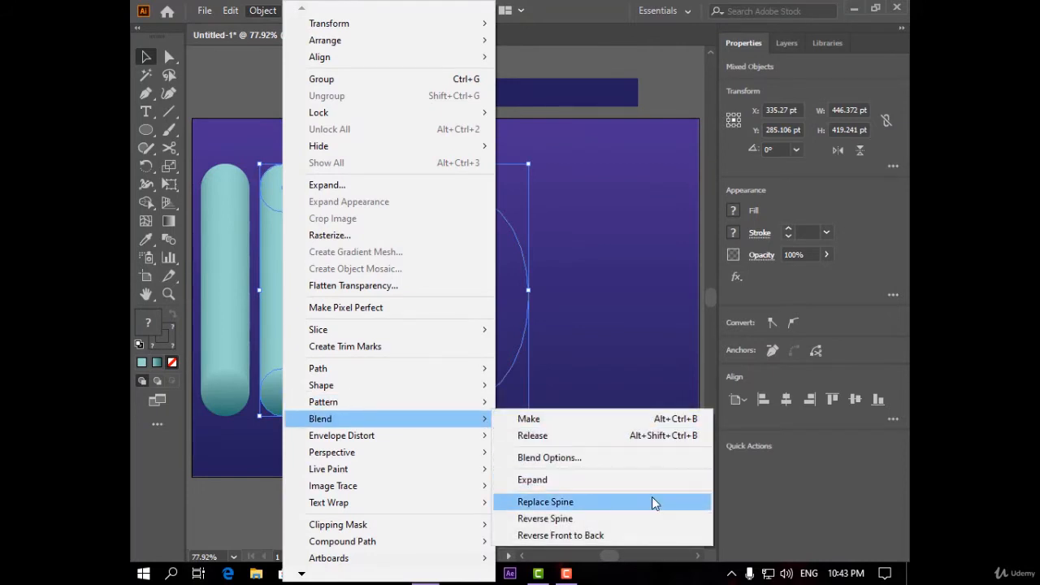
{"action": "left_click", "coordinate": [655, 502]}
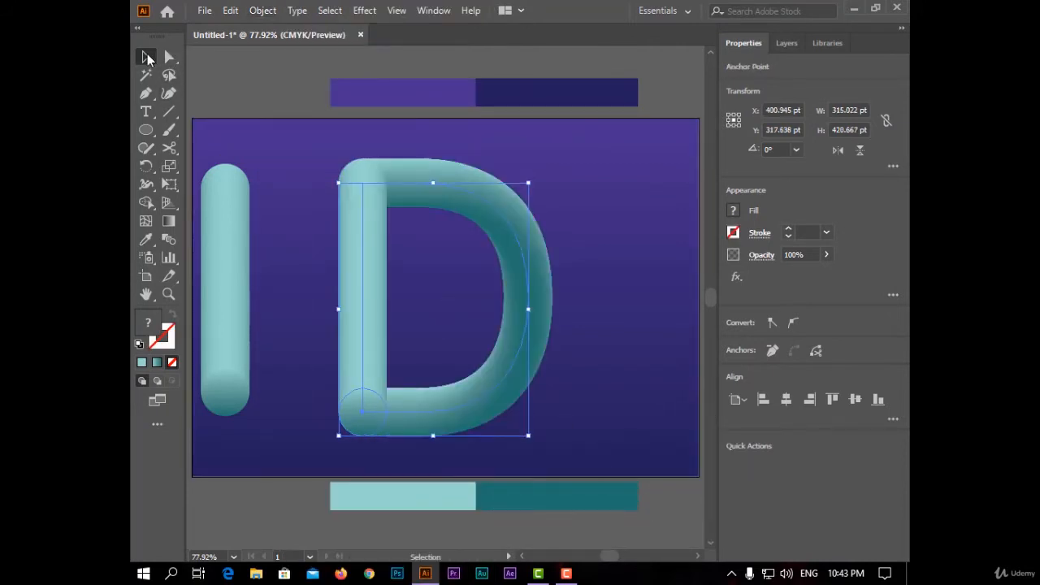
{"action": "left_click", "coordinate": [146, 56]}
{"action": "left_click", "coordinate": [262, 77]}
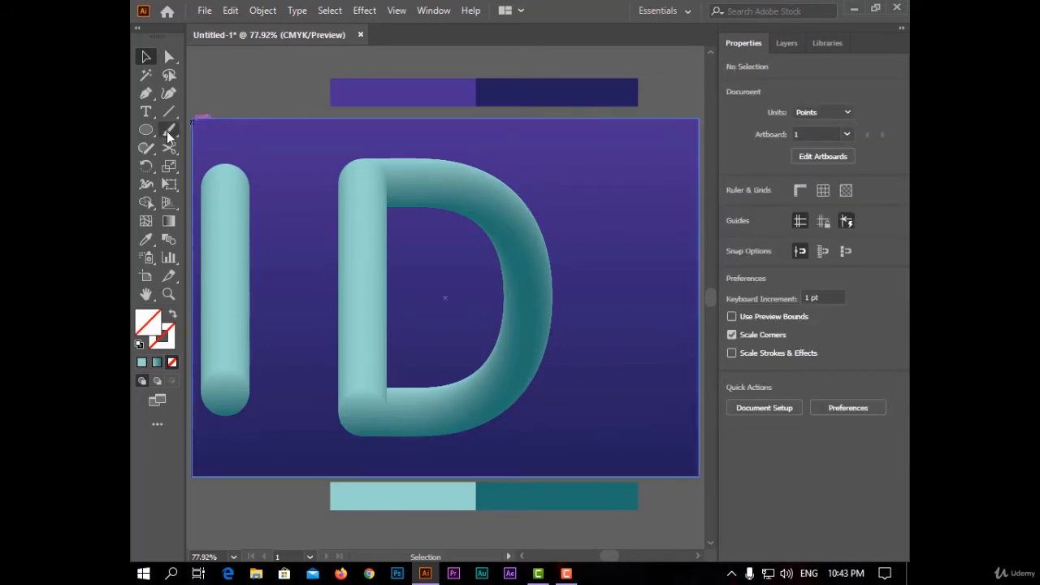
Draw an open S-shaped curve about 416 pt tall with the Pen tool in the empty area beside the D's curved side.
{"action": "left_click", "coordinate": [147, 93]}
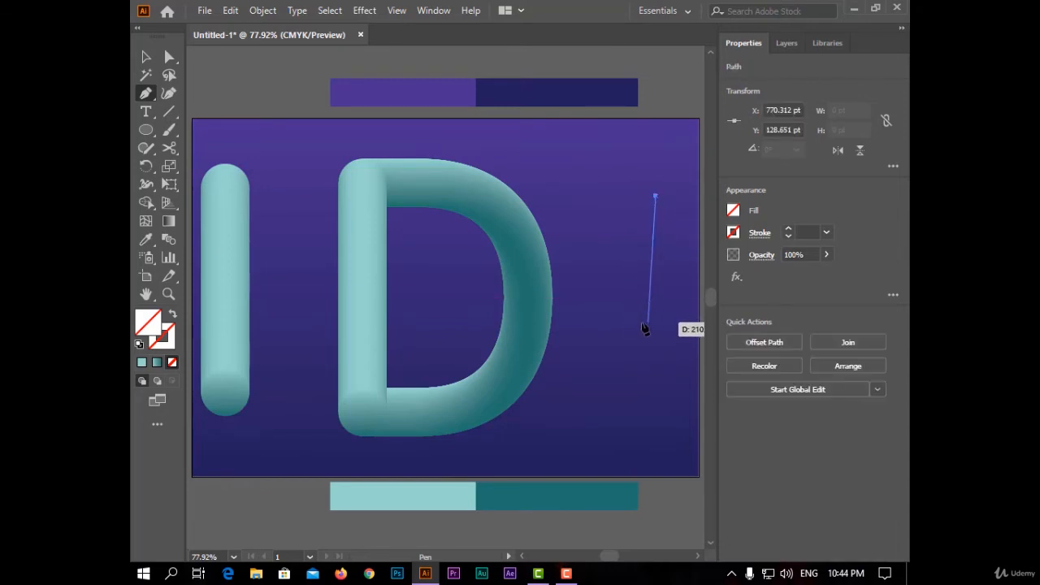
{"action": "left_click_drag", "start_coordinate": [639, 323], "coordinate": [660, 406]}
{"action": "left_click_drag", "start_coordinate": [674, 433], "coordinate": [597, 453]}
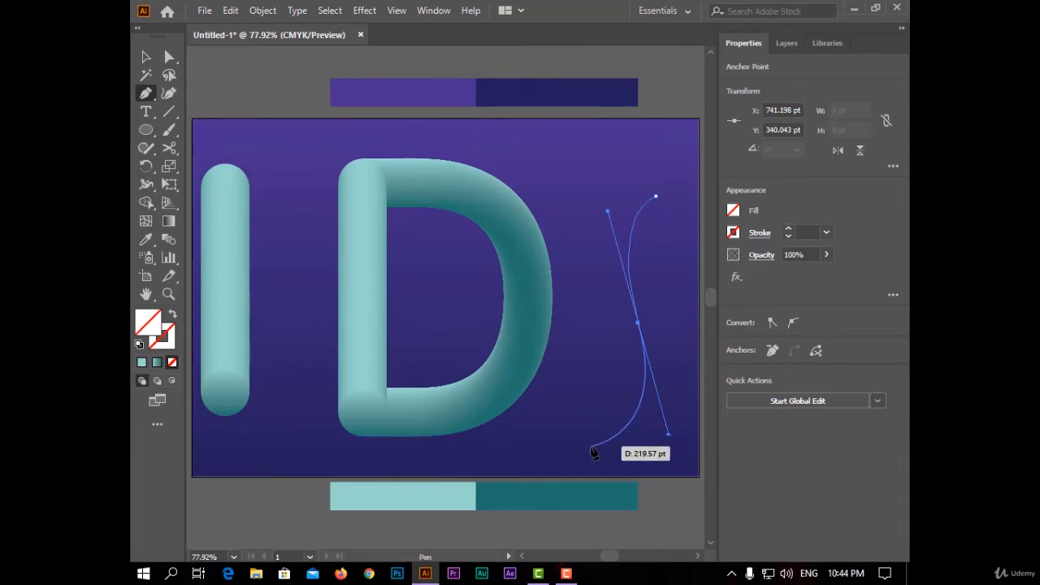
{"action": "left_click", "coordinate": [591, 447]}
Replace the spine of the remaining straight tube blend with the S-shaped curve beside the D.
{"action": "left_click", "coordinate": [146, 57]}
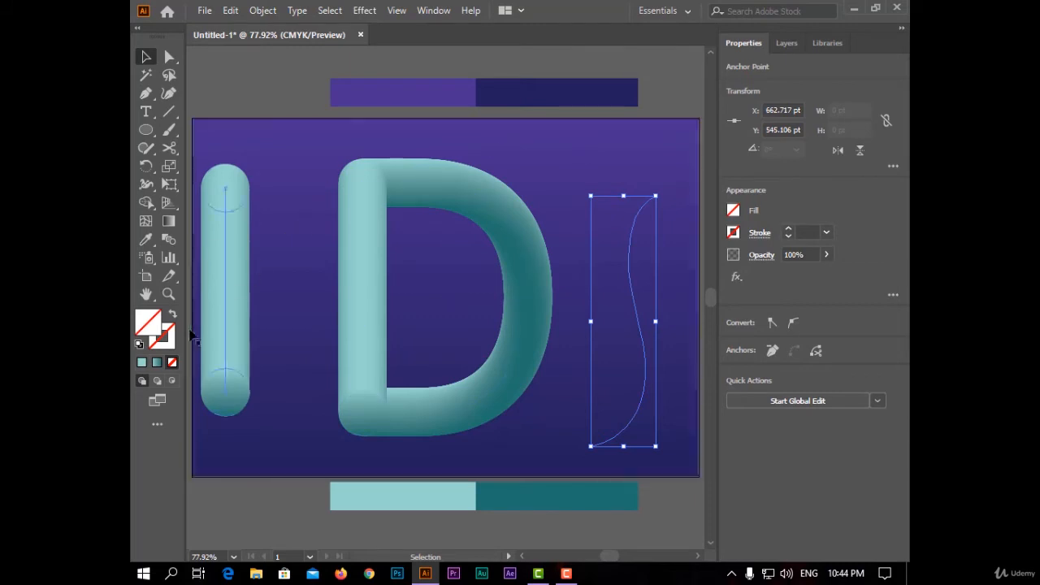
{"action": "left_click", "coordinate": [226, 295], "text": "shift"}
{"action": "left_click", "coordinate": [263, 9]}
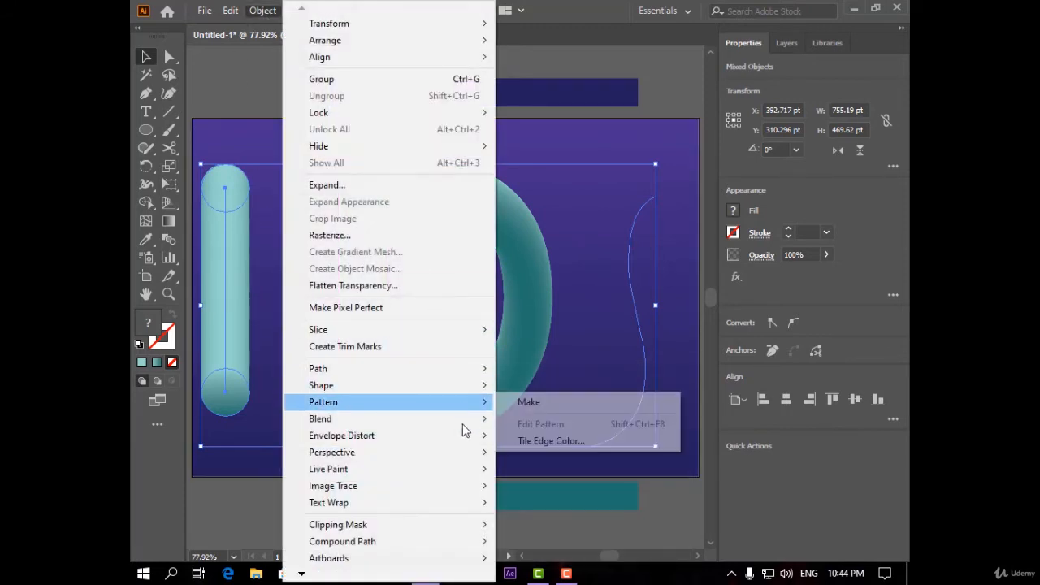
{"action": "mouse_move", "coordinate": [464, 421]}
{"action": "left_click", "coordinate": [619, 499]}
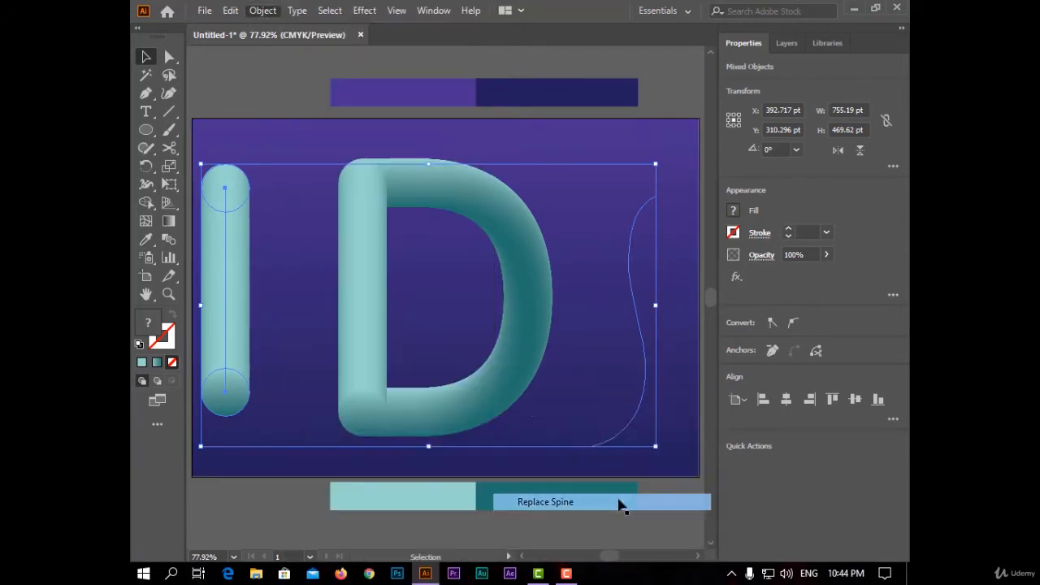
{"action": "left_click", "coordinate": [141, 62]}
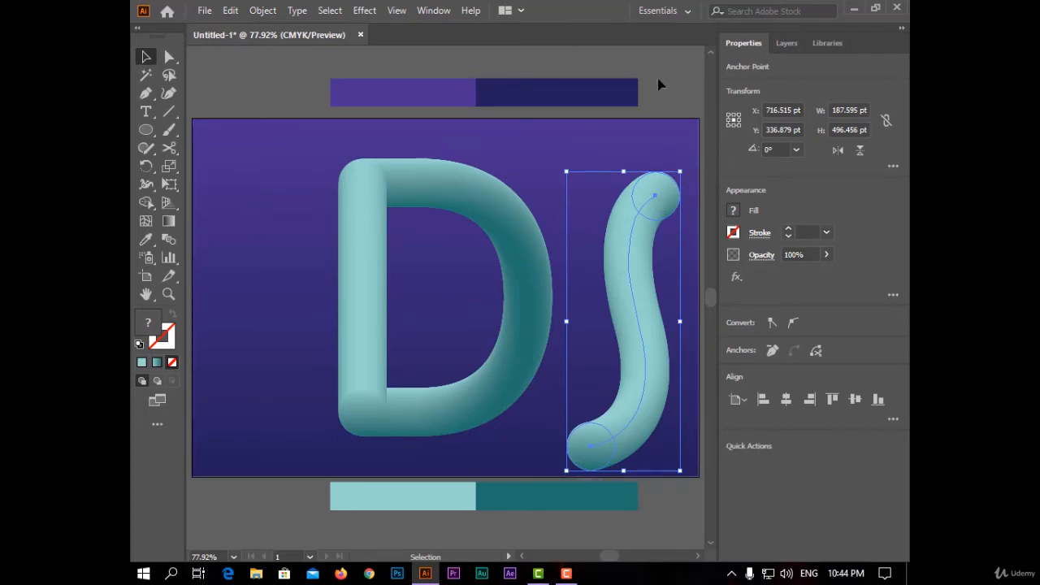
Resize the circle at the upper end of the S-shaped tube to 10 pt wide and 10 pt high.
{"action": "left_click", "coordinate": [169, 56]}
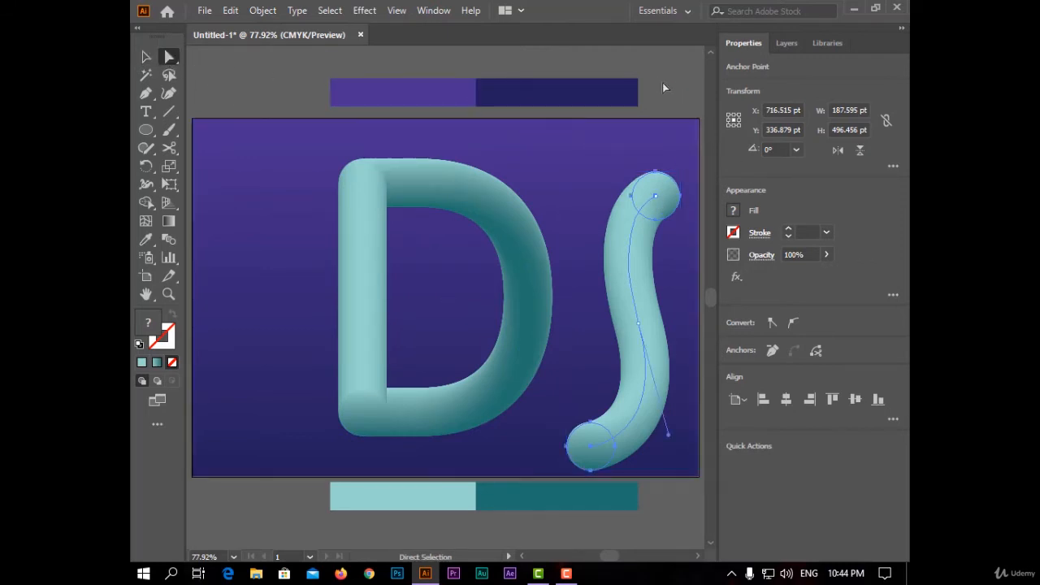
{"action": "left_click", "coordinate": [663, 187]}
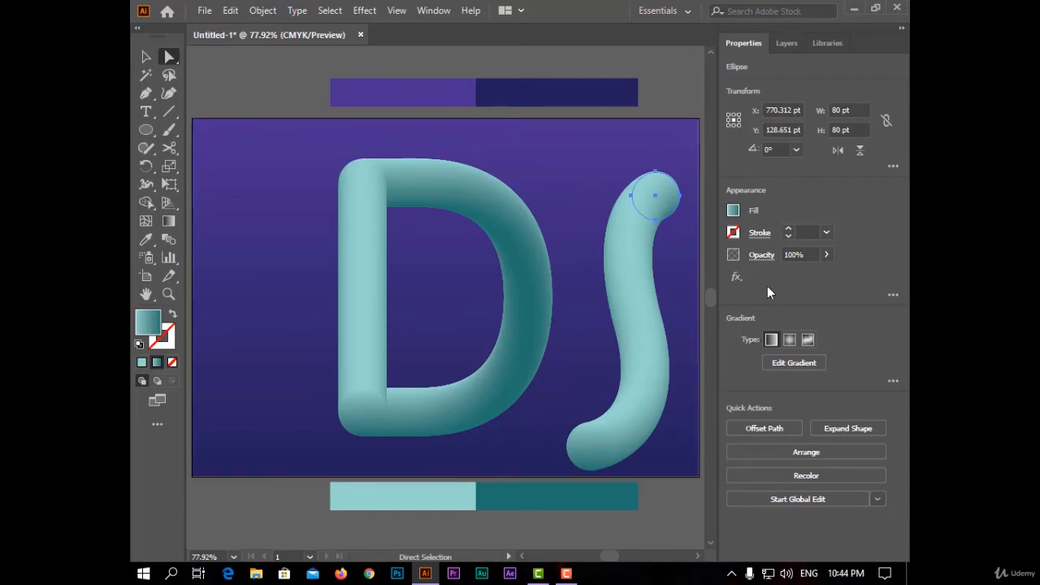
{"action": "left_click", "coordinate": [832, 115]}
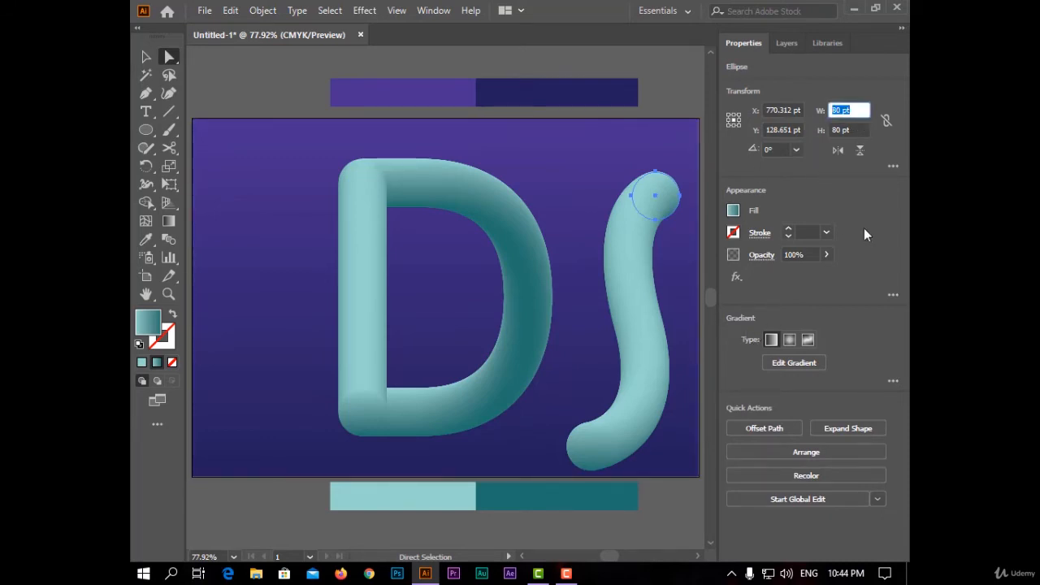
{"action": "type", "text": "10"}
{"action": "key", "text": "Tab"}
{"action": "type", "text": "1"}
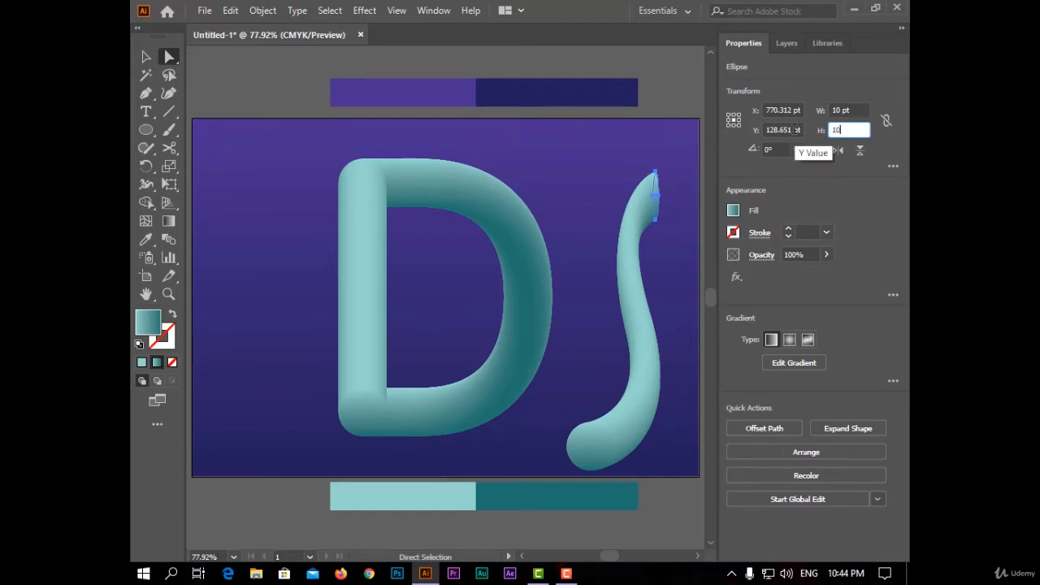
{"action": "type", "text": "0"}
{"action": "left_click", "coordinate": [146, 56]}
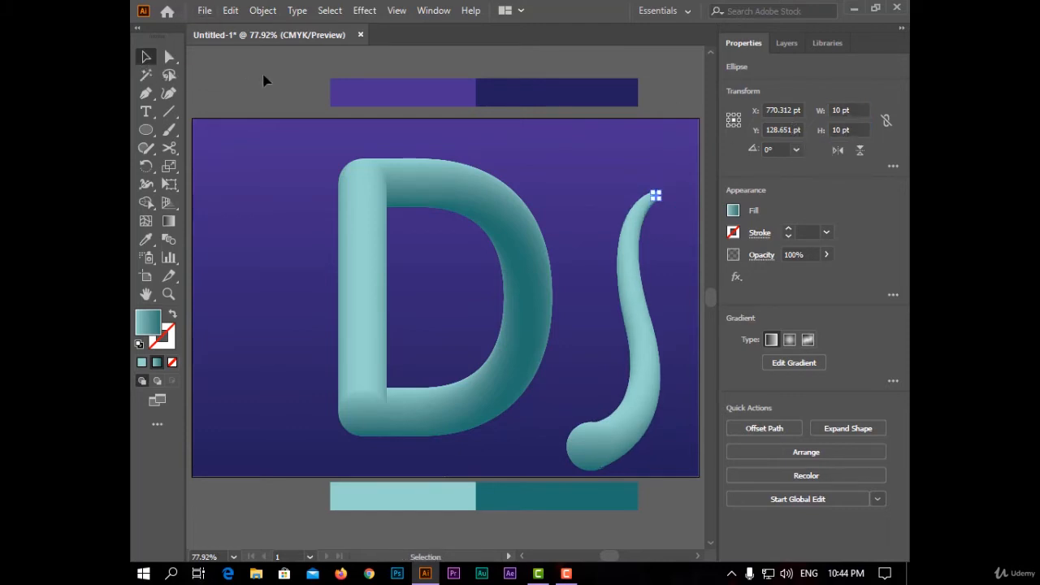
{"action": "left_click", "coordinate": [268, 81]}
Resize the circle at the lower end of the S-shaped tube to 50 pt wide and 50 pt high.
{"action": "left_click", "coordinate": [169, 56]}
{"action": "left_click", "coordinate": [599, 406]}
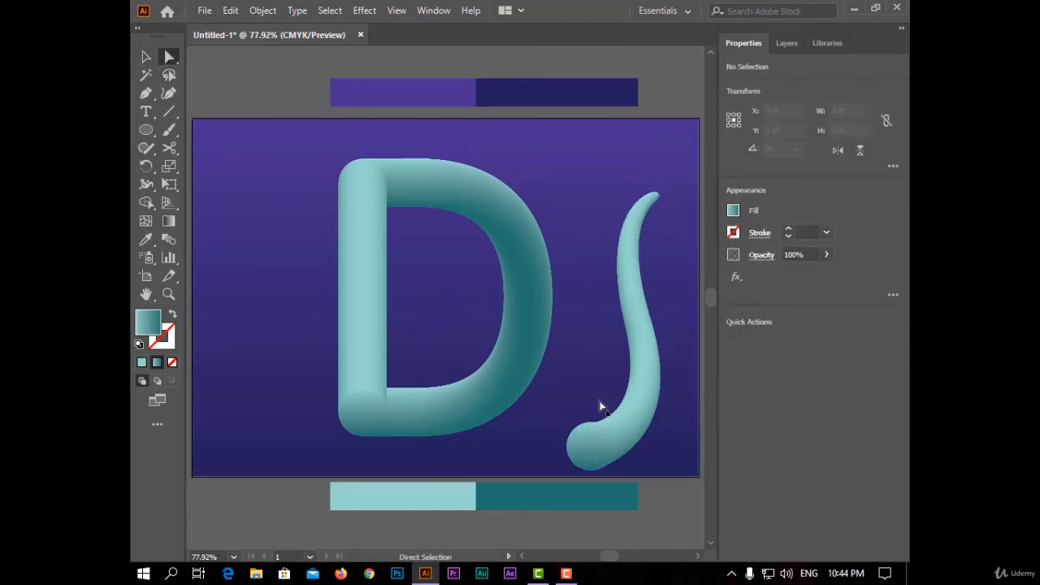
{"action": "left_click", "coordinate": [593, 442]}
{"action": "left_click", "coordinate": [852, 111]}
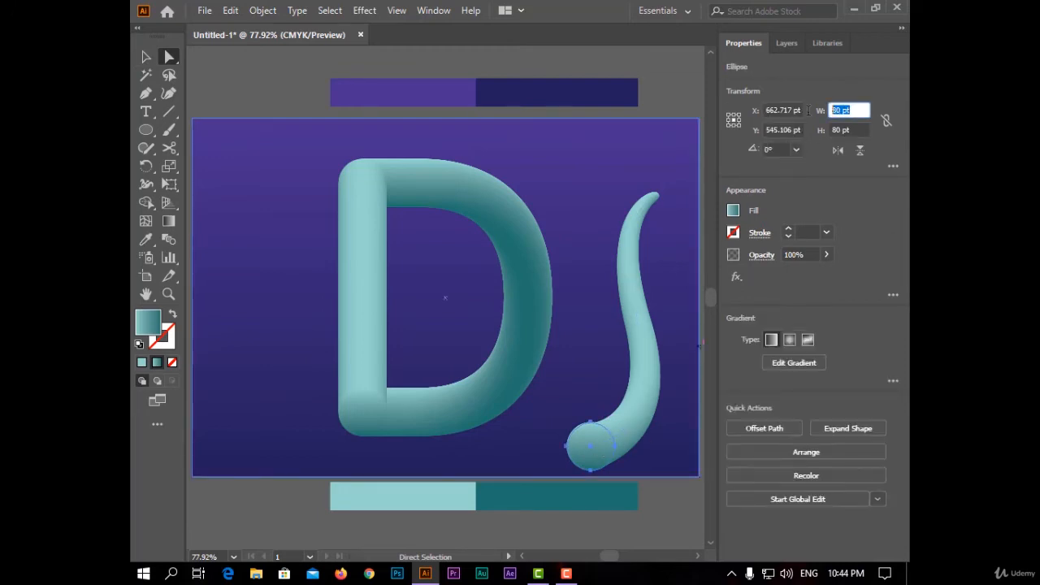
{"action": "key", "text": "Tab"}
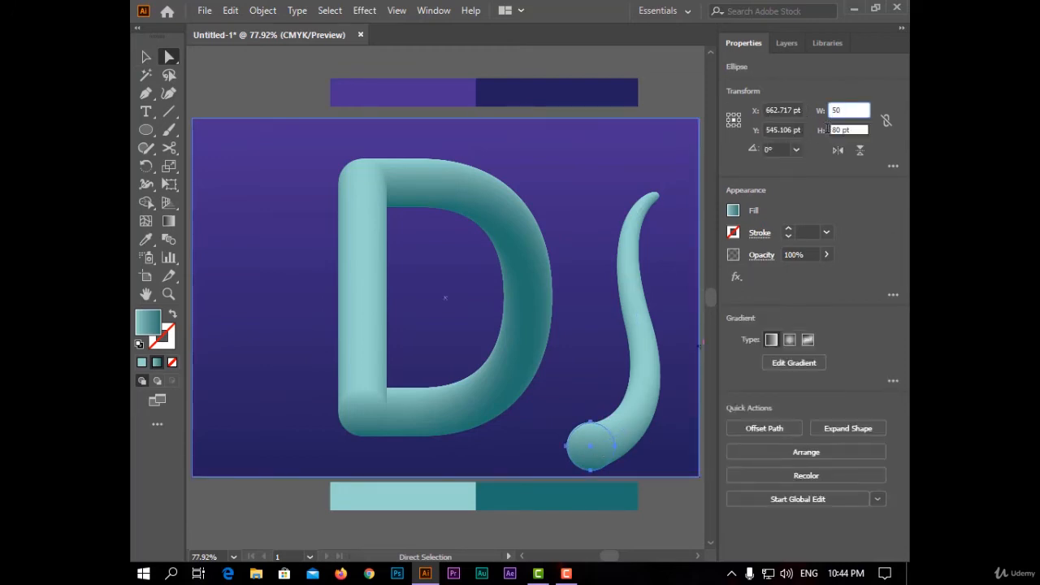
{"action": "type", "text": "50"}
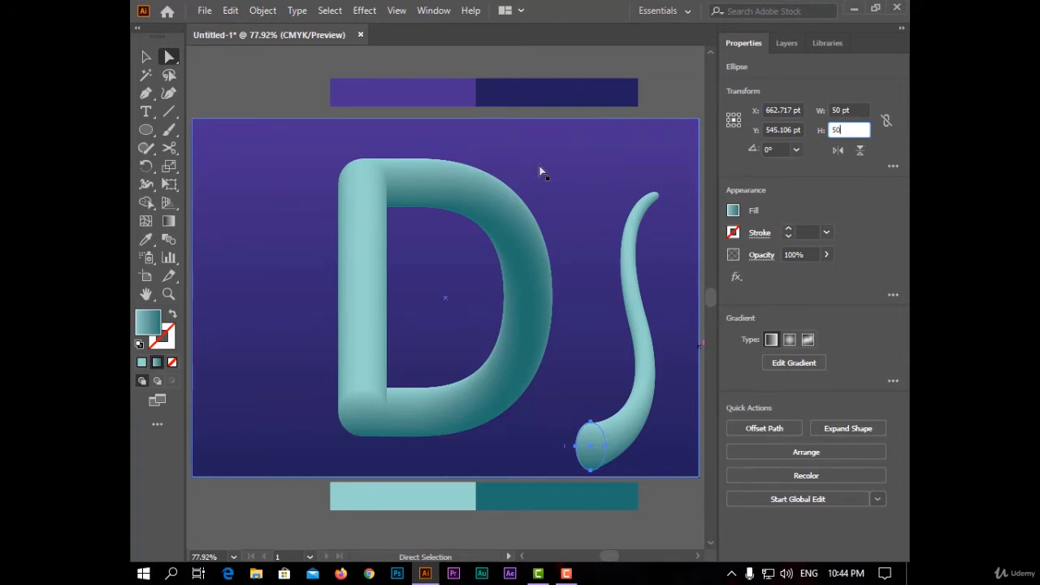
{"action": "key", "text": "Return"}
{"action": "left_click", "coordinate": [146, 56]}
{"action": "left_click", "coordinate": [565, 289]}
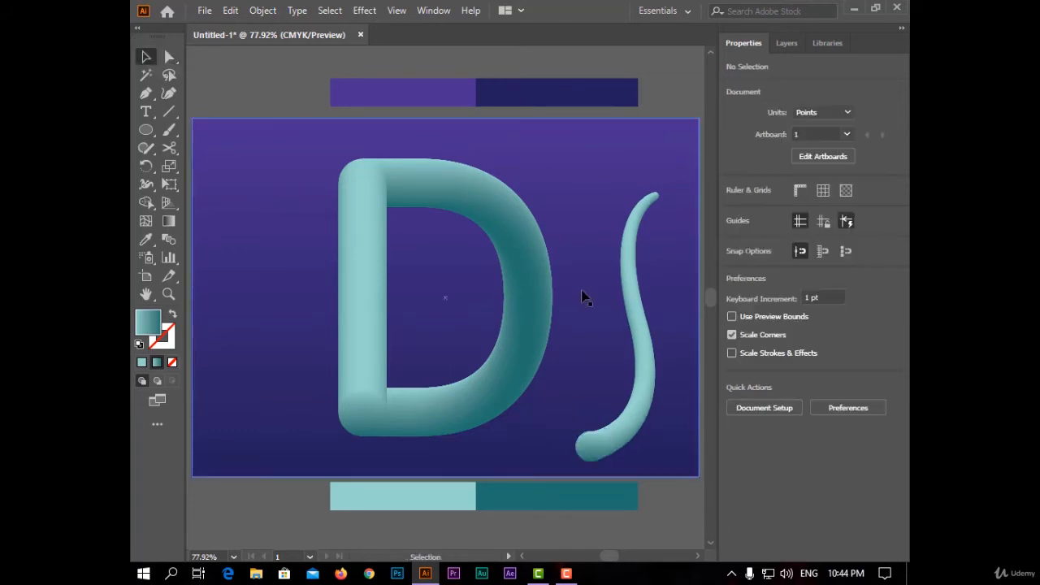
Rotate the tapered S-shaped tube about 28° clockwise and position its thick end over the D's lower curve like a tail.
{"action": "left_click_drag", "start_coordinate": [638, 331], "coordinate": [585, 325]}
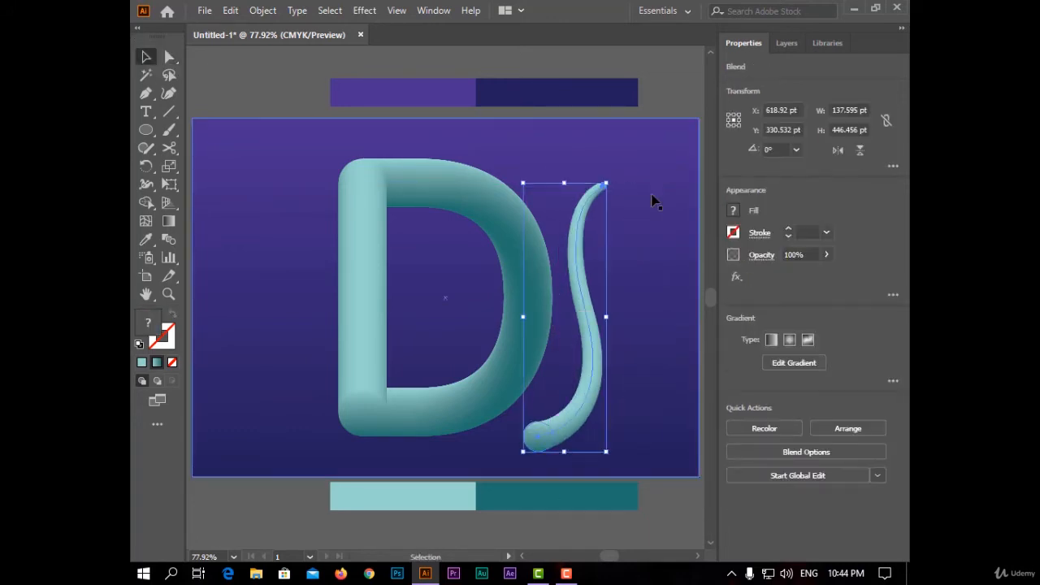
{"action": "left_click_drag", "start_coordinate": [608, 177], "coordinate": [654, 203]}
{"action": "left_click_drag", "start_coordinate": [580, 351], "coordinate": [550, 338]}
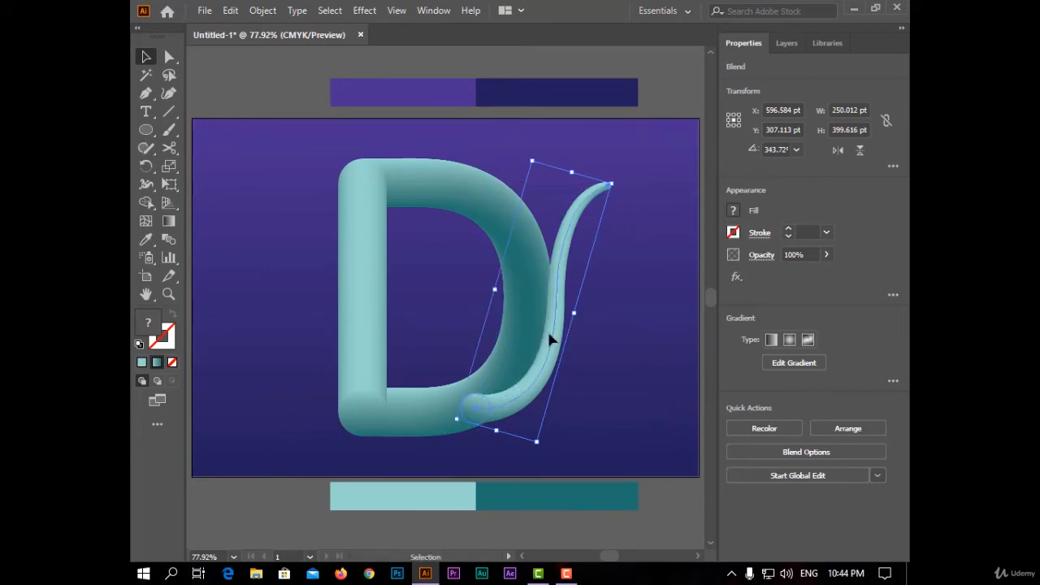
{"action": "left_click_drag", "start_coordinate": [624, 196], "coordinate": [644, 217]}
{"action": "left_click_drag", "start_coordinate": [560, 307], "coordinate": [555, 378]}
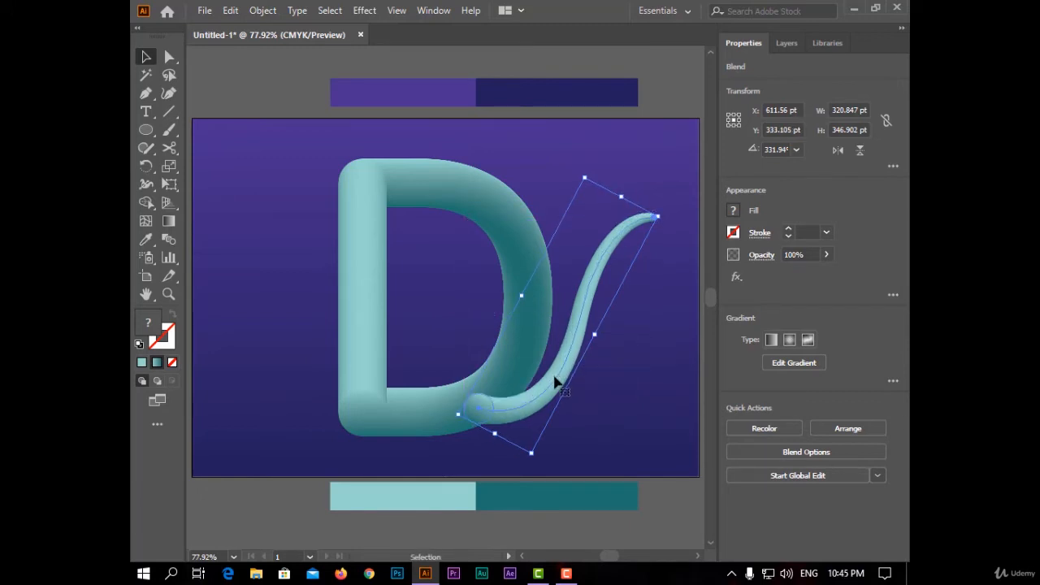
Bring the D blend forward so it overlaps the thick end of the tapered tail.
{"action": "left_click", "coordinate": [363, 401]}
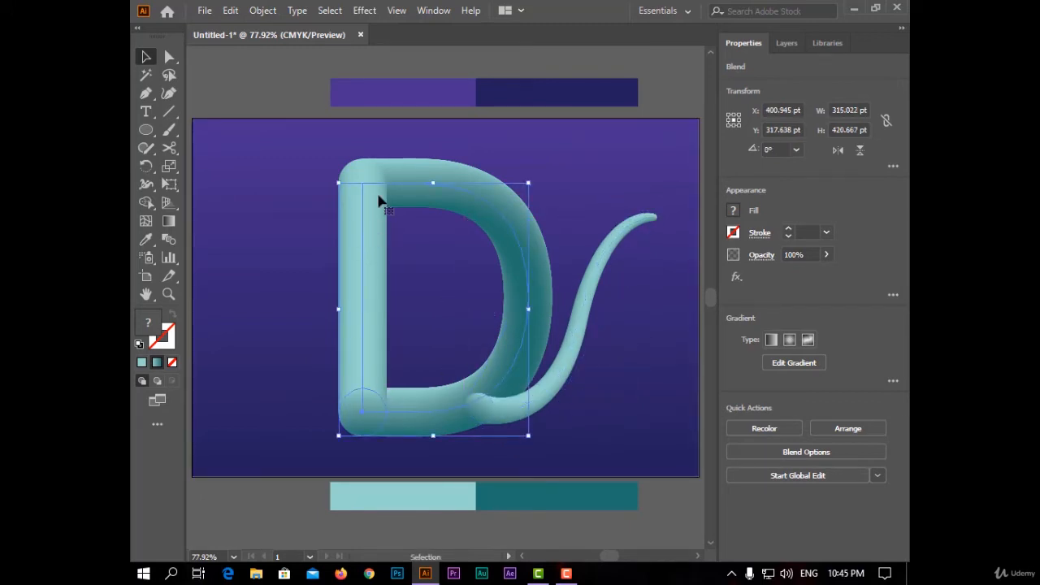
{"action": "right_click", "coordinate": [410, 195]}
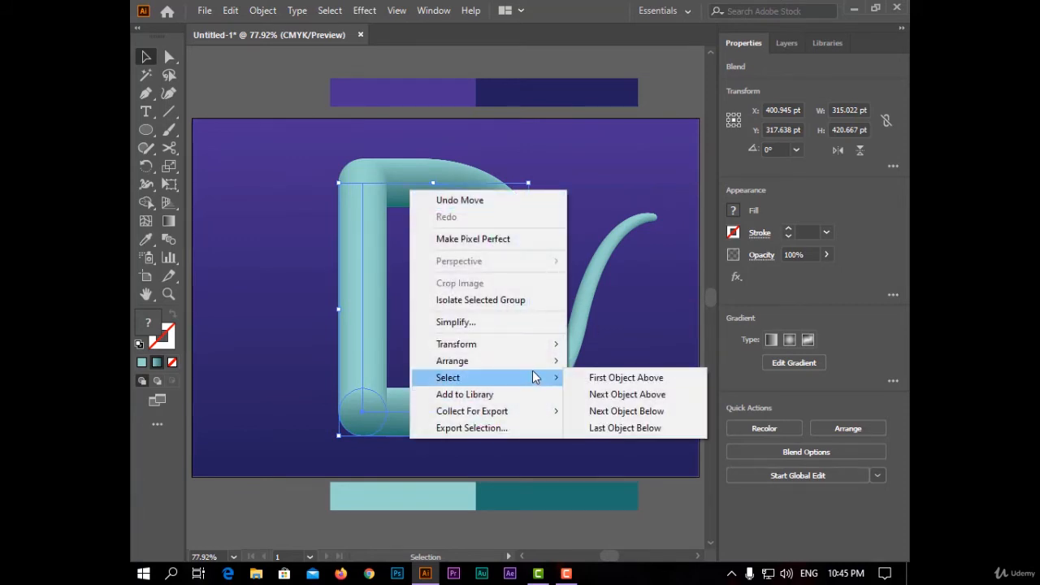
{"action": "mouse_move", "coordinate": [536, 360]}
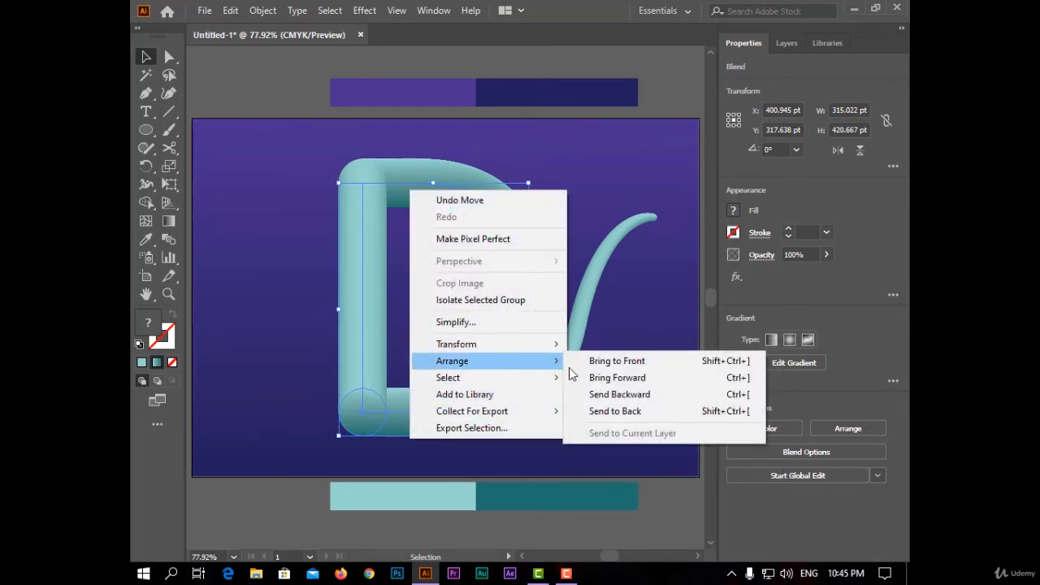
{"action": "left_click", "coordinate": [621, 379]}
{"action": "left_click", "coordinate": [666, 495]}
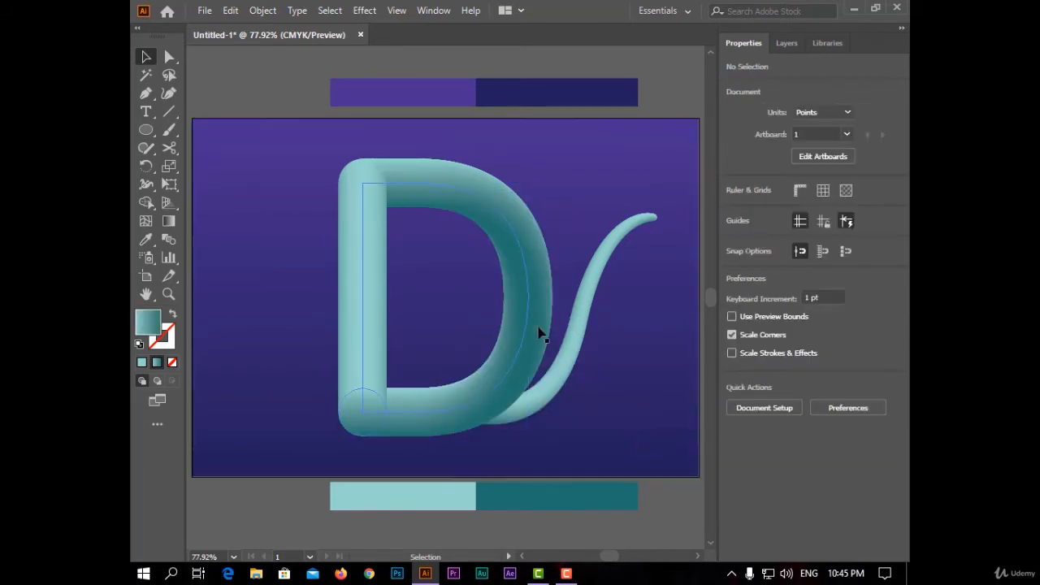
Draw a 10 by 10 pt gradient circle and a tilted triangle about 68 by 64 pt near the artboard's corner beside the D's stem.
{"action": "left_click", "coordinate": [145, 130]}
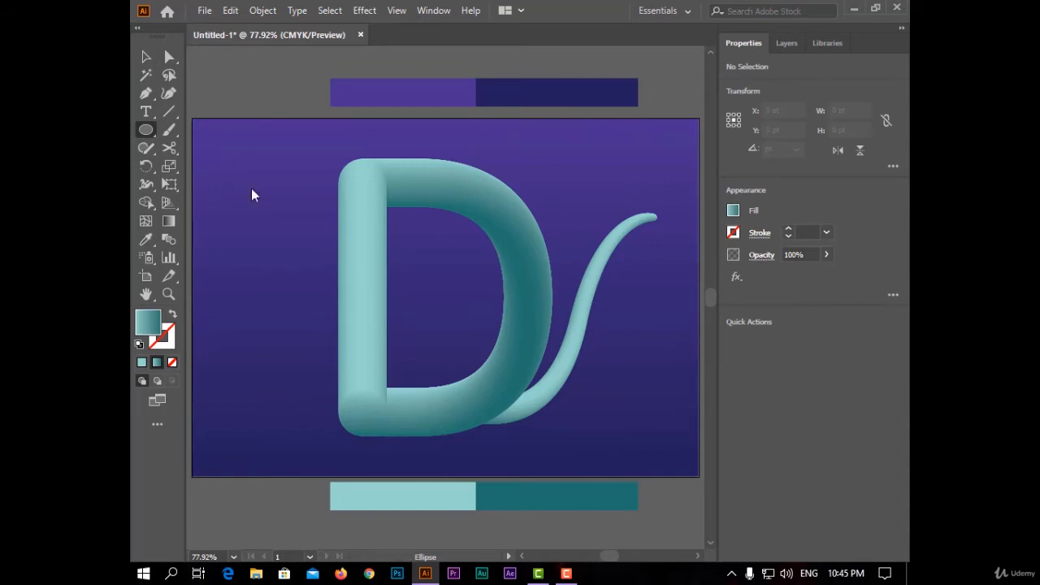
{"action": "left_click", "coordinate": [359, 282]}
{"action": "key", "text": "BackSpace"}
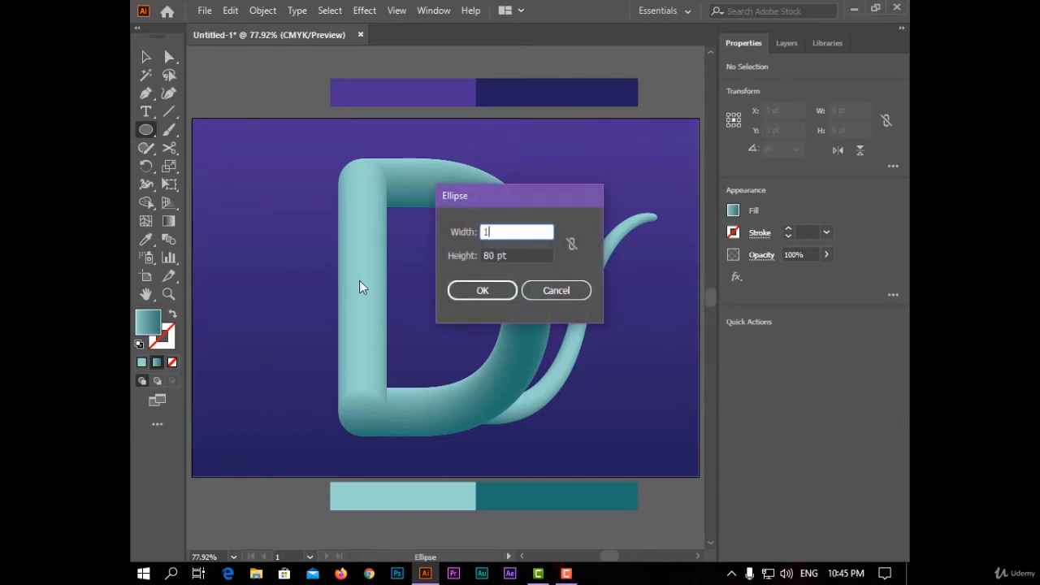
{"action": "type", "text": "10"}
{"action": "key", "text": "Tab"}
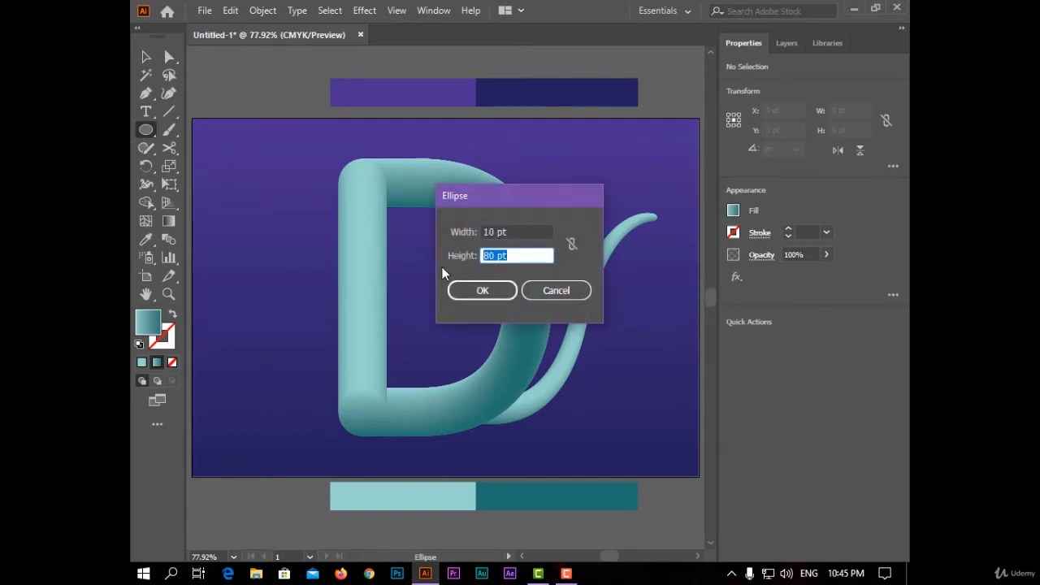
{"action": "type", "text": "10"}
{"action": "left_click", "coordinate": [482, 293]}
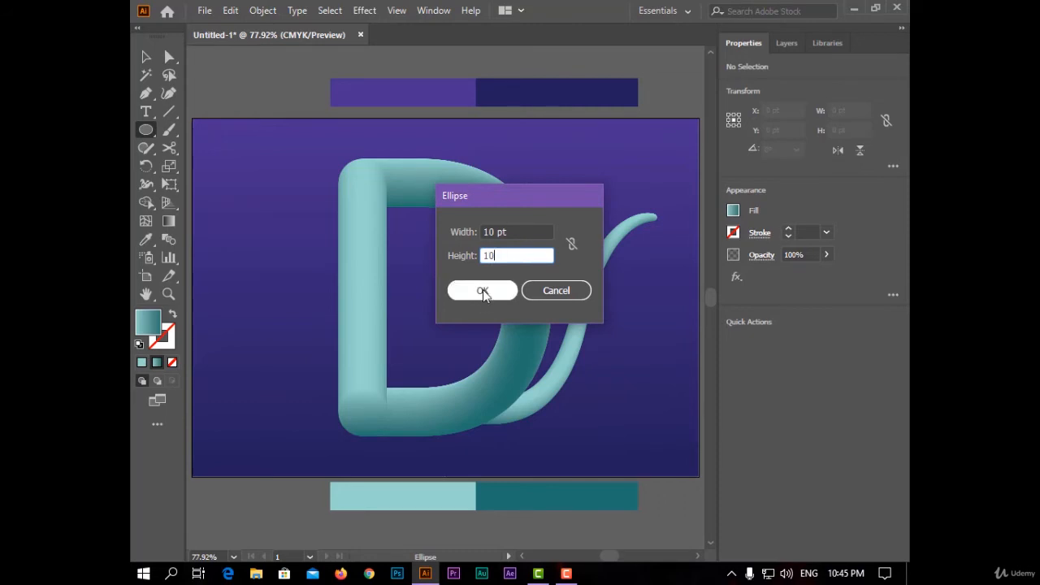
{"action": "left_click_drag", "start_coordinate": [146, 130], "coordinate": [265, 182]}
{"action": "left_click", "coordinate": [145, 56]}
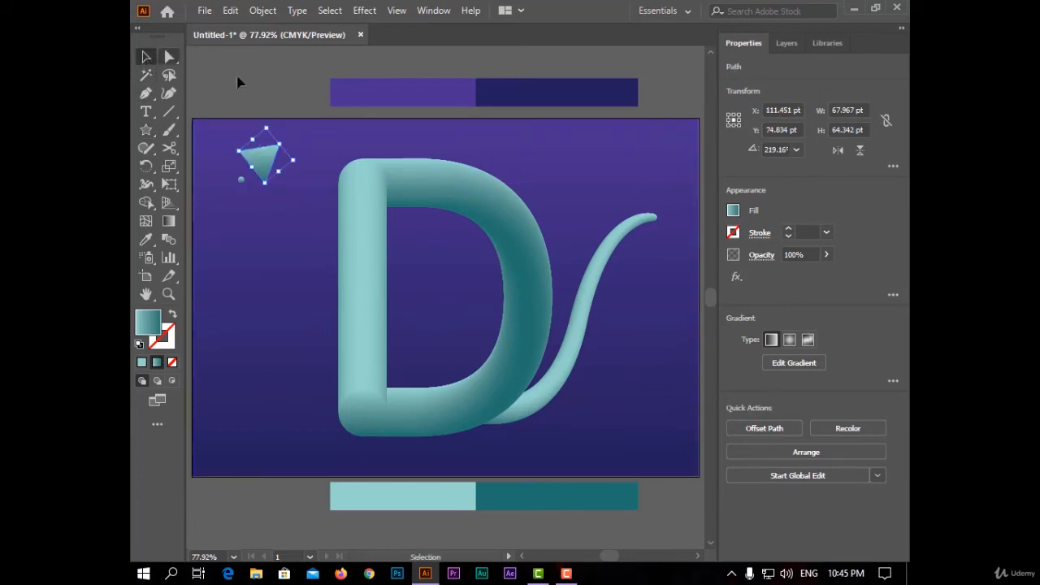
Make a blend between the small circle and the triangle.
{"action": "key", "text": "ctrl+plus"}
{"action": "key", "text": "ctrl+plus"}
{"action": "key", "text": "ctrl+plus"}
{"action": "key", "text": "ctrl+plus"}
{"action": "key", "text": "ctrl+plus"}
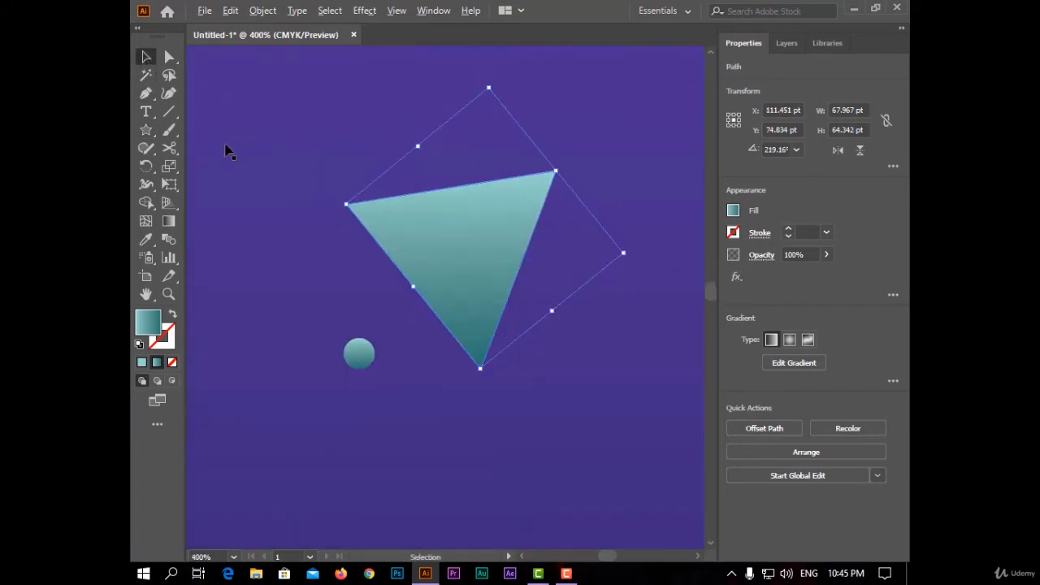
{"action": "left_click", "coordinate": [360, 353]}
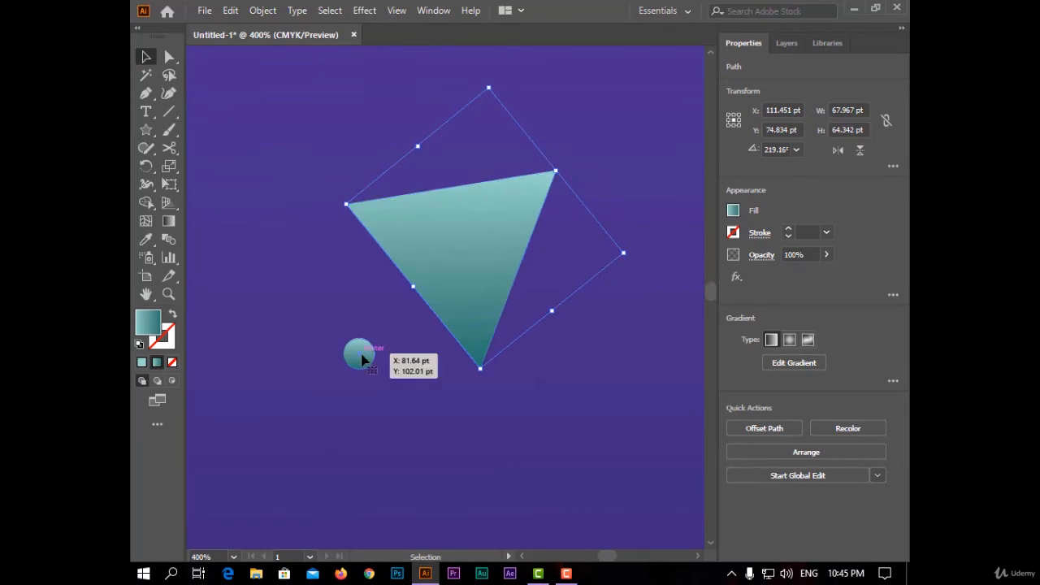
{"action": "left_click", "coordinate": [460, 238], "text": "shift"}
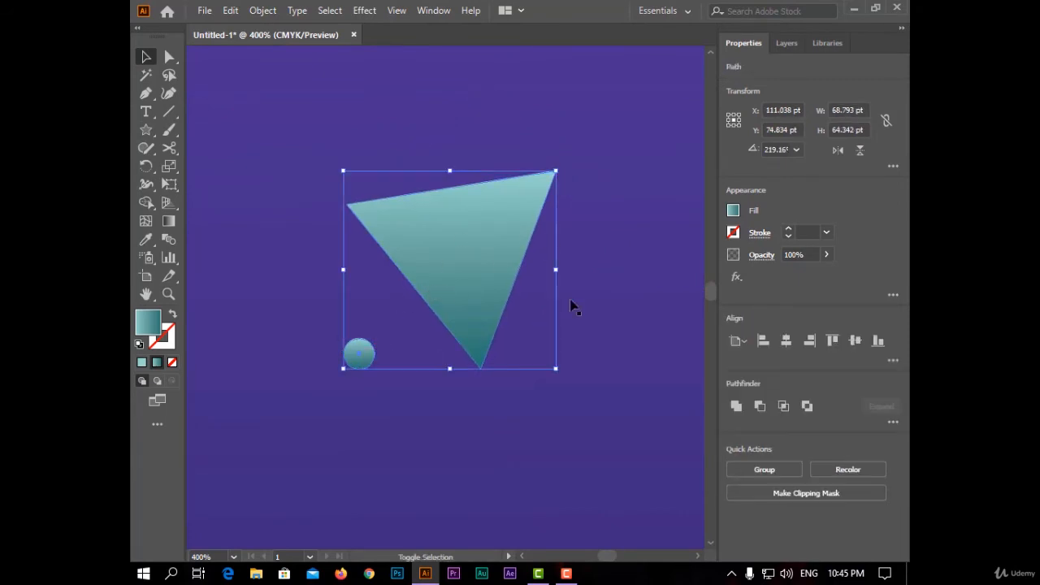
{"action": "left_click", "coordinate": [269, 14]}
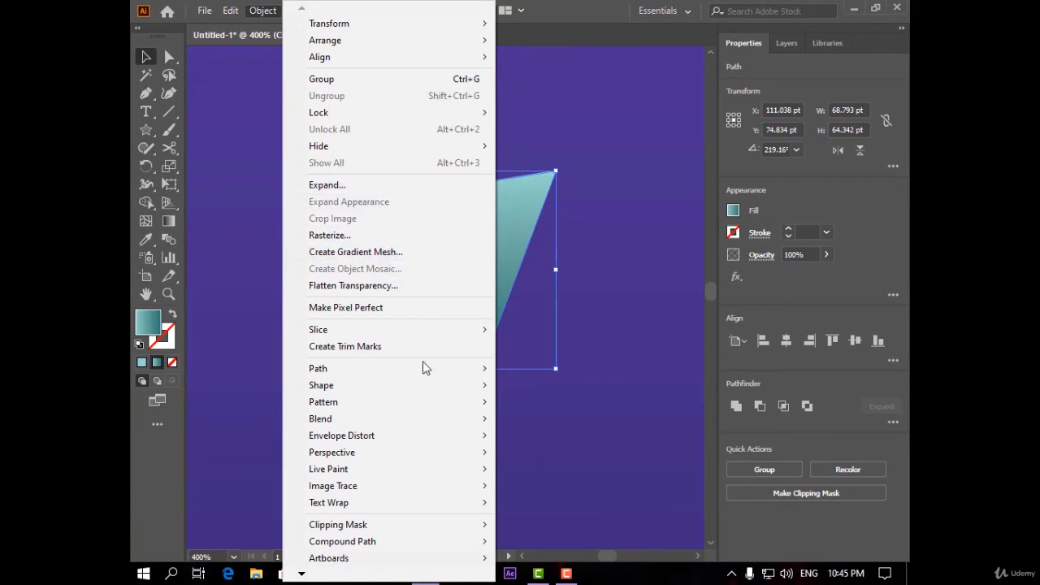
{"action": "mouse_move", "coordinate": [366, 418]}
{"action": "left_click", "coordinate": [577, 417]}
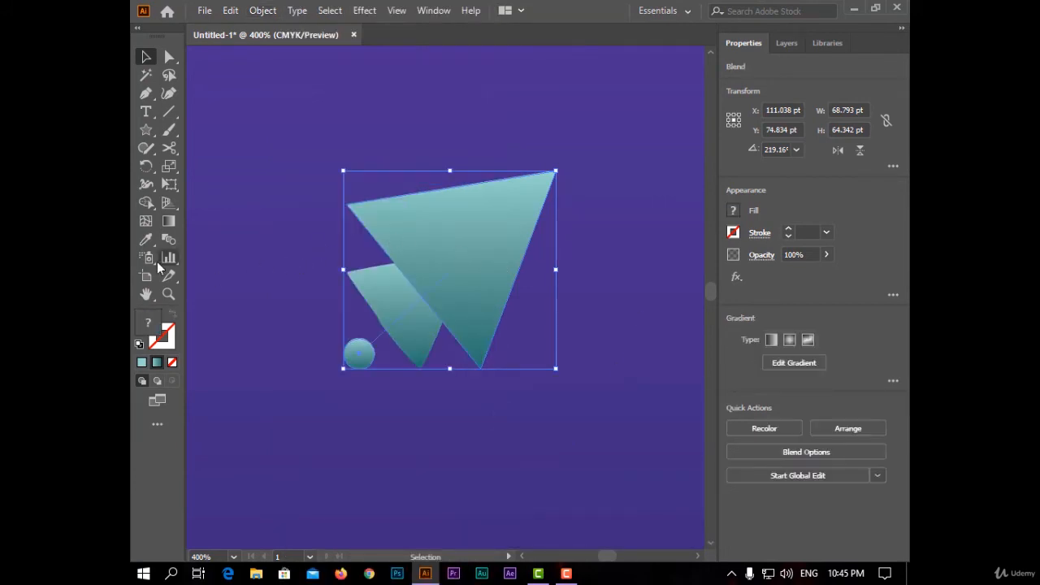
Set the circle-to-triangle blend's spacing to 30 specified steps, with preview on.
{"action": "double_click", "coordinate": [168, 239]}
{"action": "left_click", "coordinate": [573, 147]}
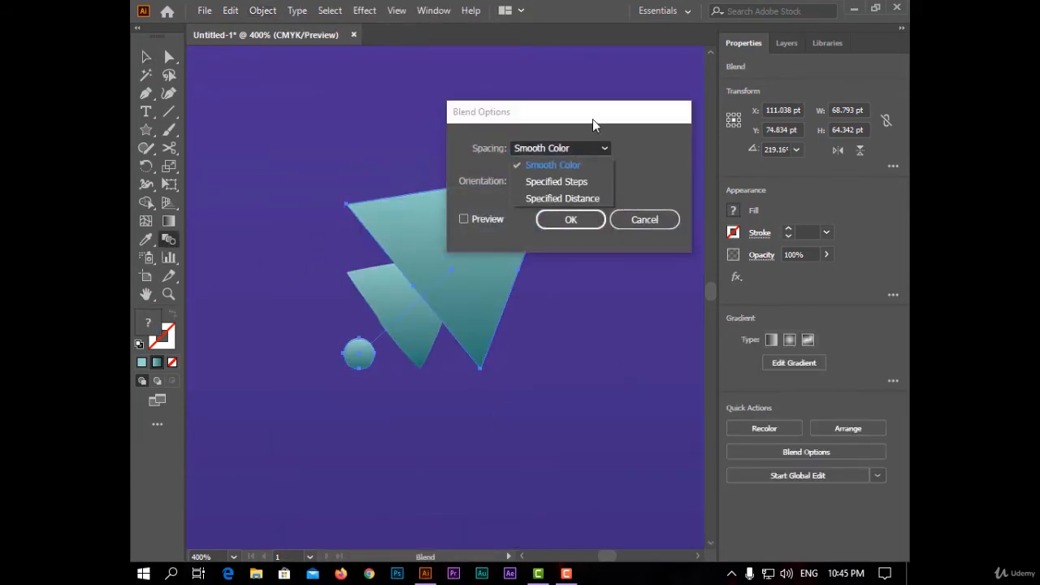
{"action": "left_click_drag", "start_coordinate": [592, 118], "coordinate": [627, 117]}
{"action": "left_click", "coordinate": [625, 152]}
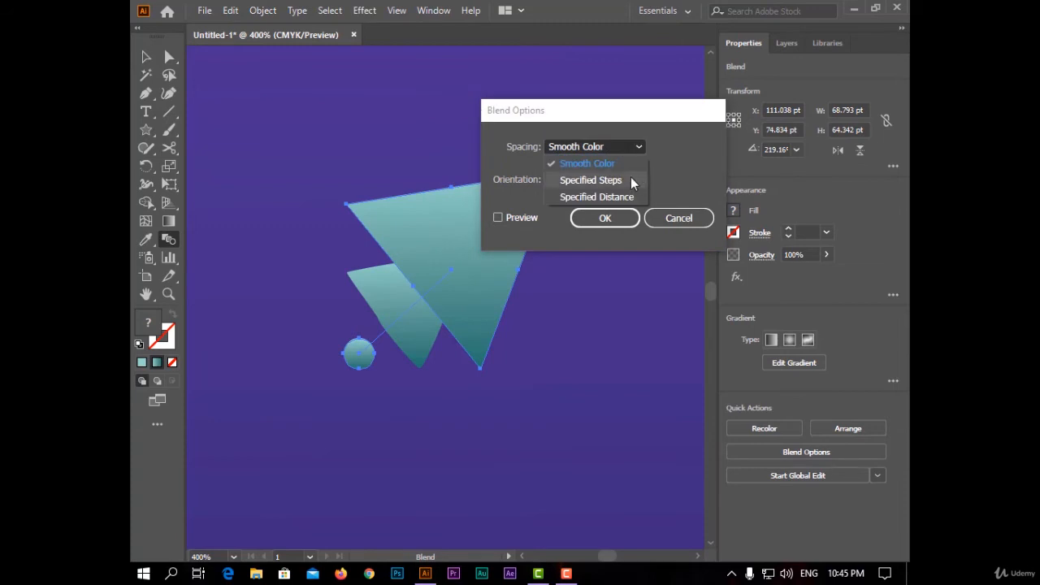
{"action": "left_click", "coordinate": [624, 180]}
{"action": "left_click", "coordinate": [534, 214]}
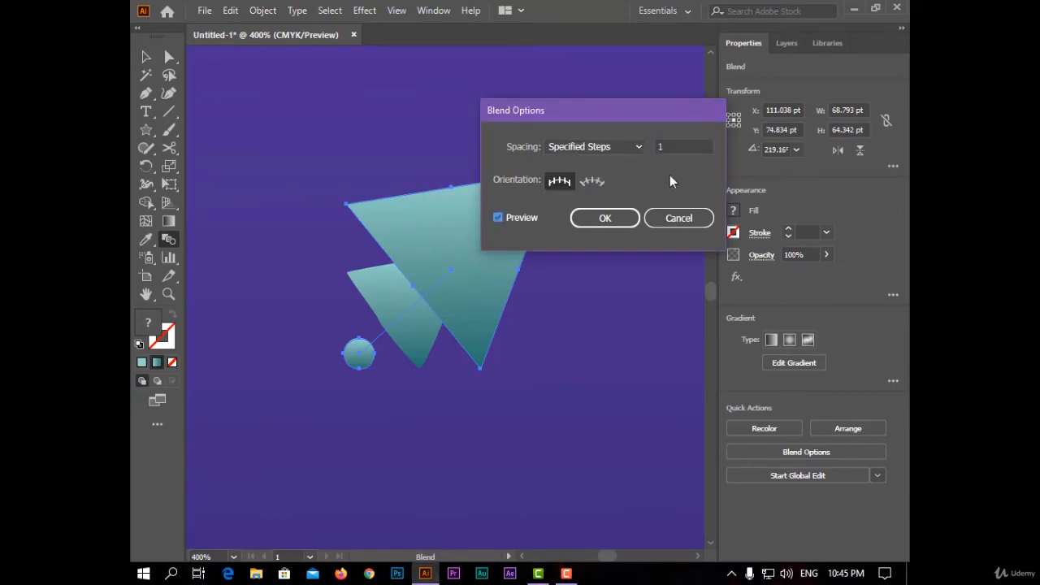
{"action": "type", "text": "0"}
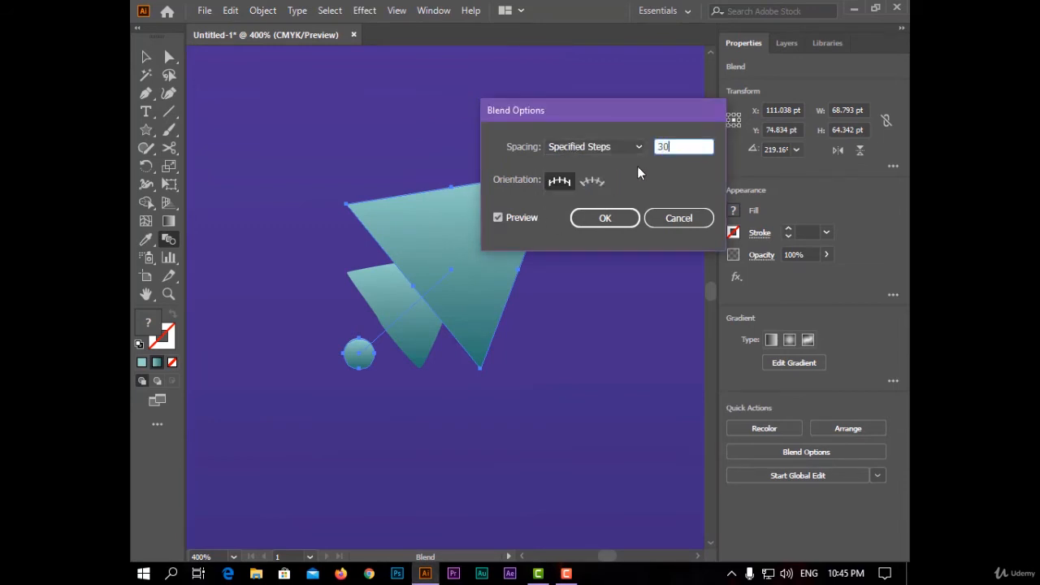
{"action": "key", "text": "Tab"}
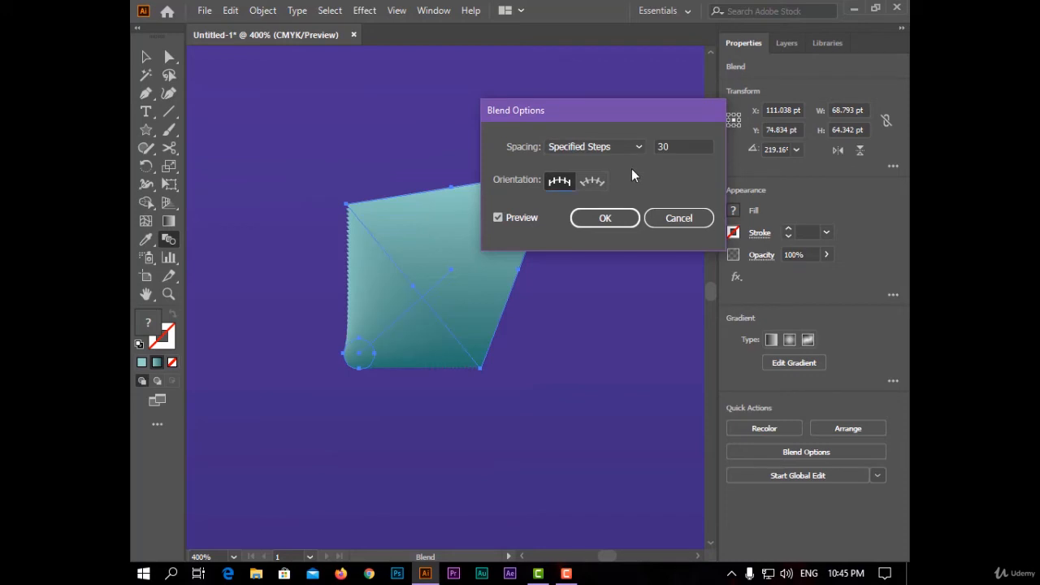
{"action": "left_click", "coordinate": [627, 217]}
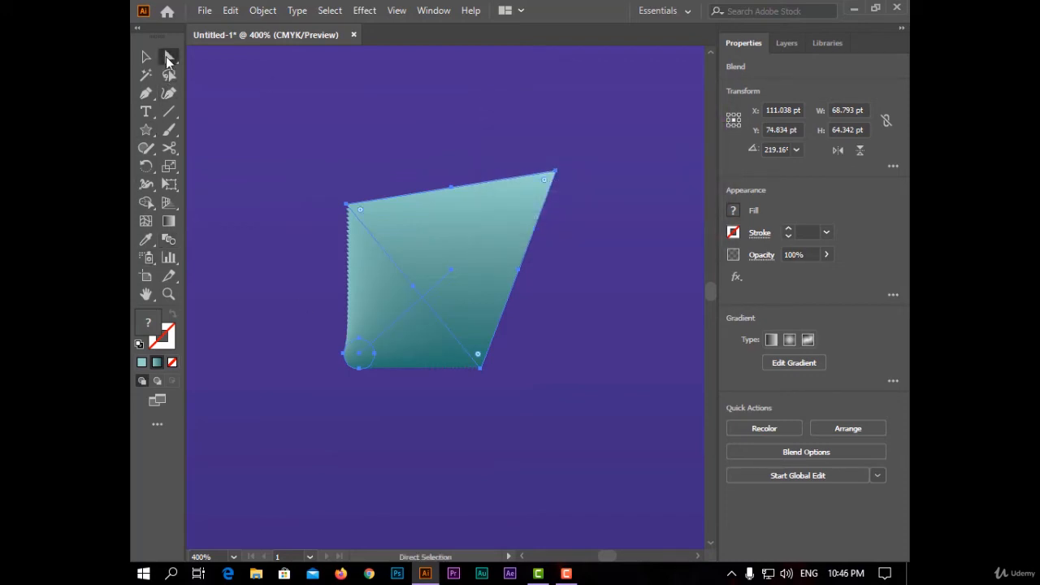
Move the small circle within the blend inward against the triangle's long edge, to about X 95.5 pt, Y 90.4 pt, forming a short arrowhead neck.
{"action": "left_click", "coordinate": [168, 59]}
{"action": "left_click", "coordinate": [364, 358]}
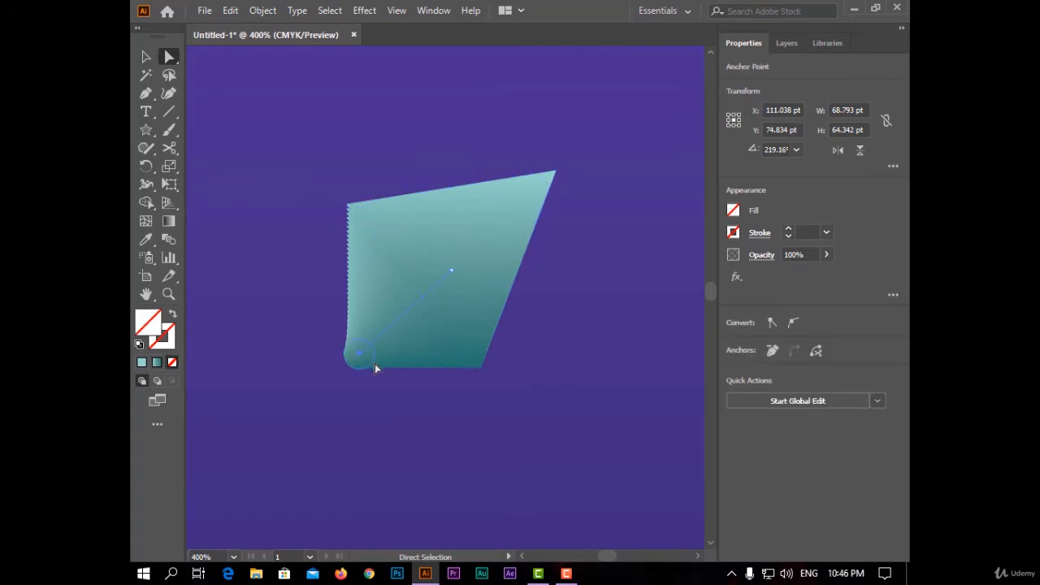
{"action": "left_click", "coordinate": [364, 362]}
{"action": "left_click", "coordinate": [146, 59]}
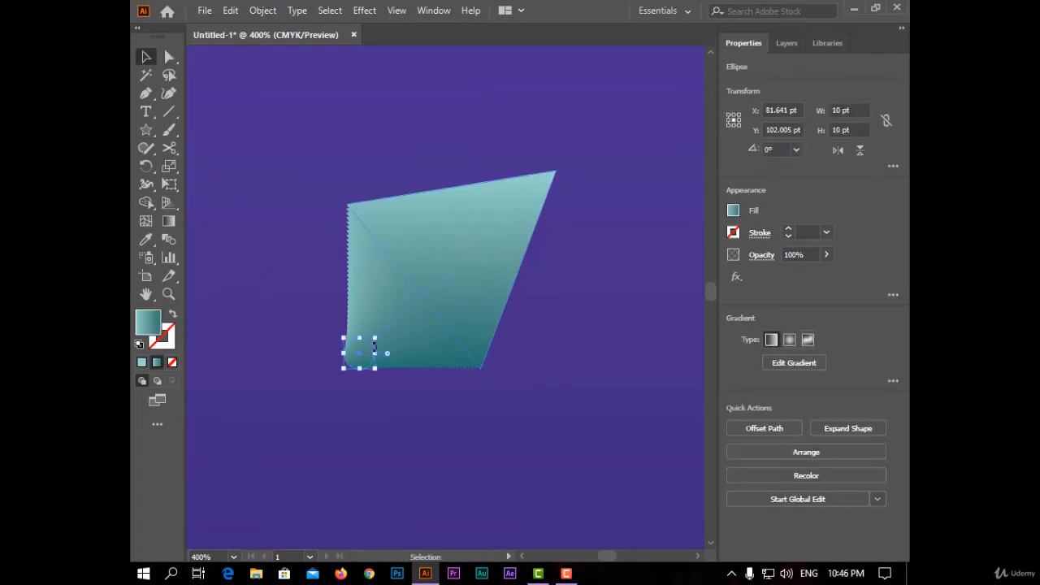
{"action": "left_click_drag", "start_coordinate": [364, 360], "coordinate": [417, 297]}
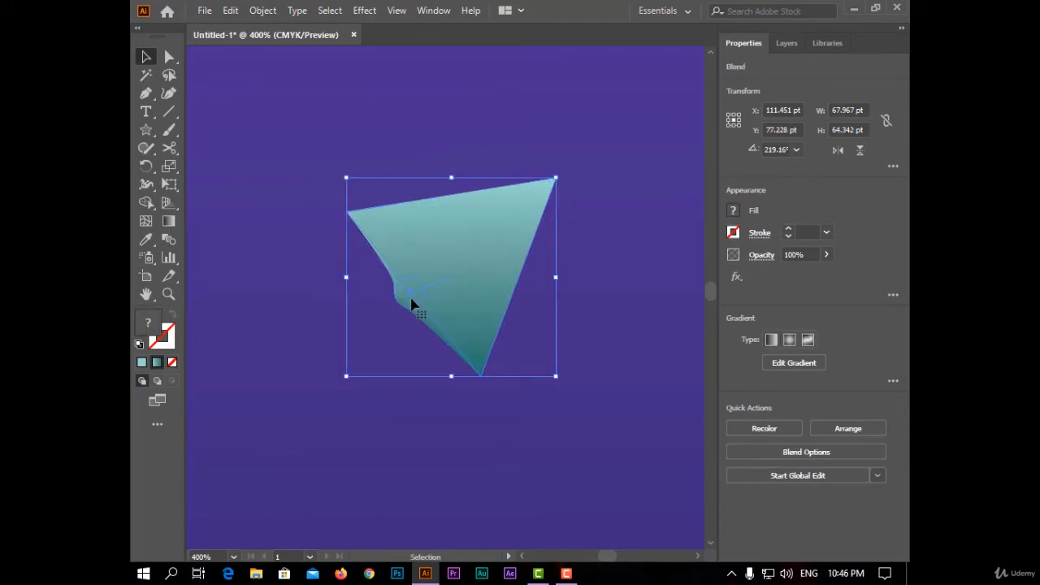
{"action": "left_click", "coordinate": [165, 62]}
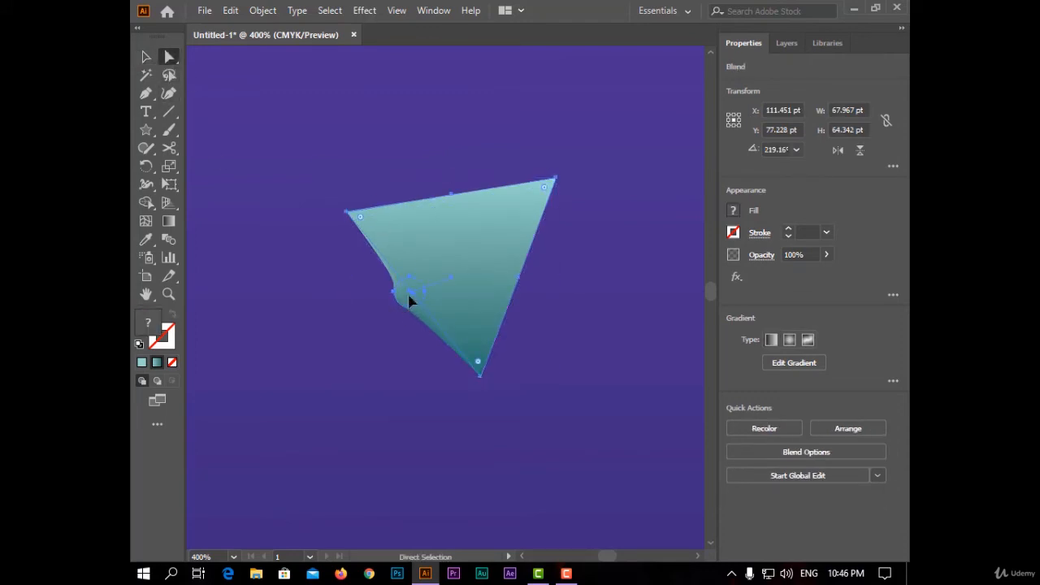
{"action": "left_click", "coordinate": [412, 305]}
{"action": "left_click", "coordinate": [145, 58]}
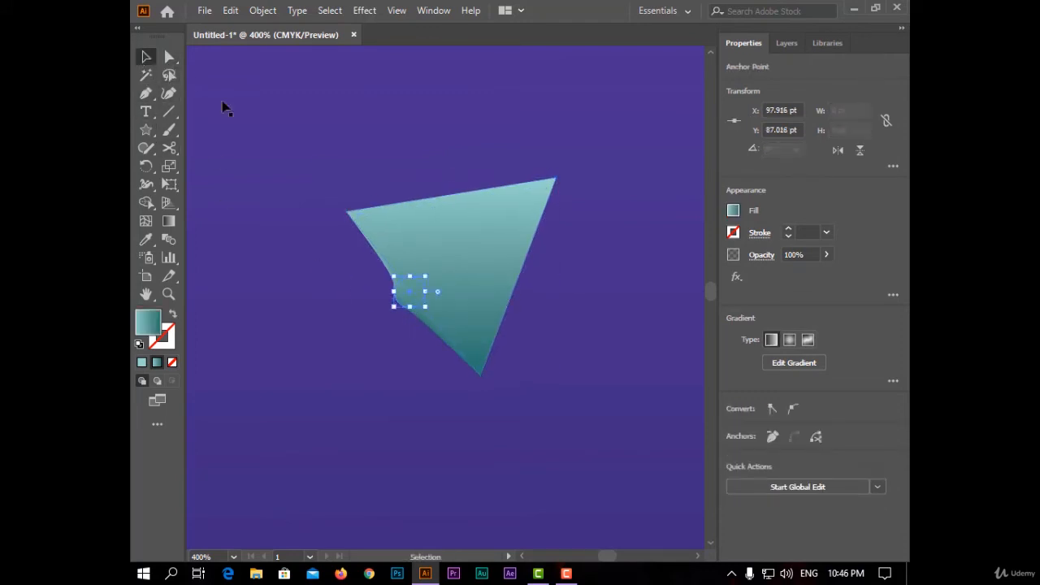
{"action": "left_click_drag", "start_coordinate": [406, 298], "coordinate": [400, 309]}
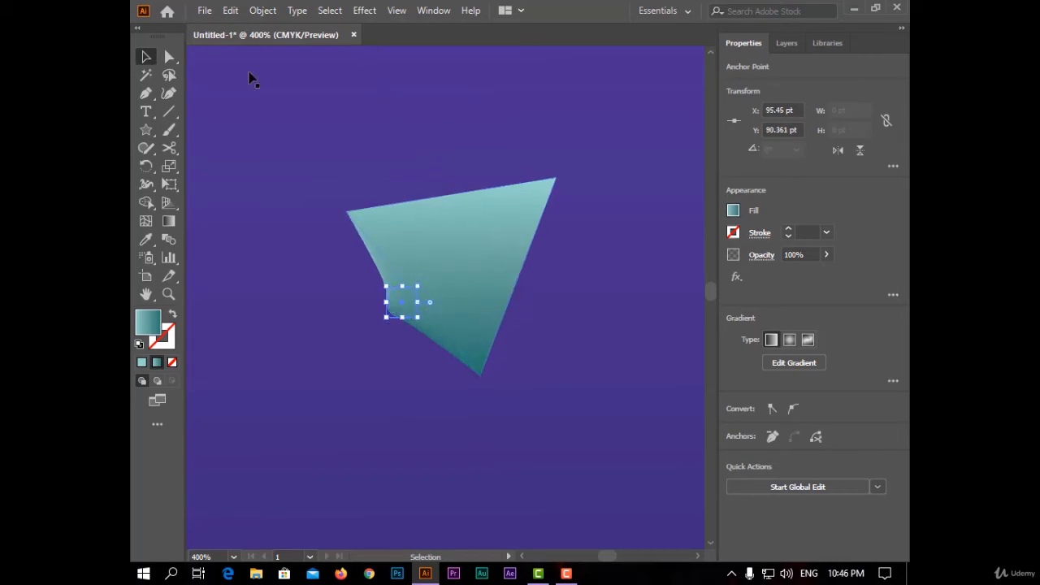
Move the arrowhead blend onto the thin end of the tapered tail.
{"action": "key", "text": "ctrl+0"}
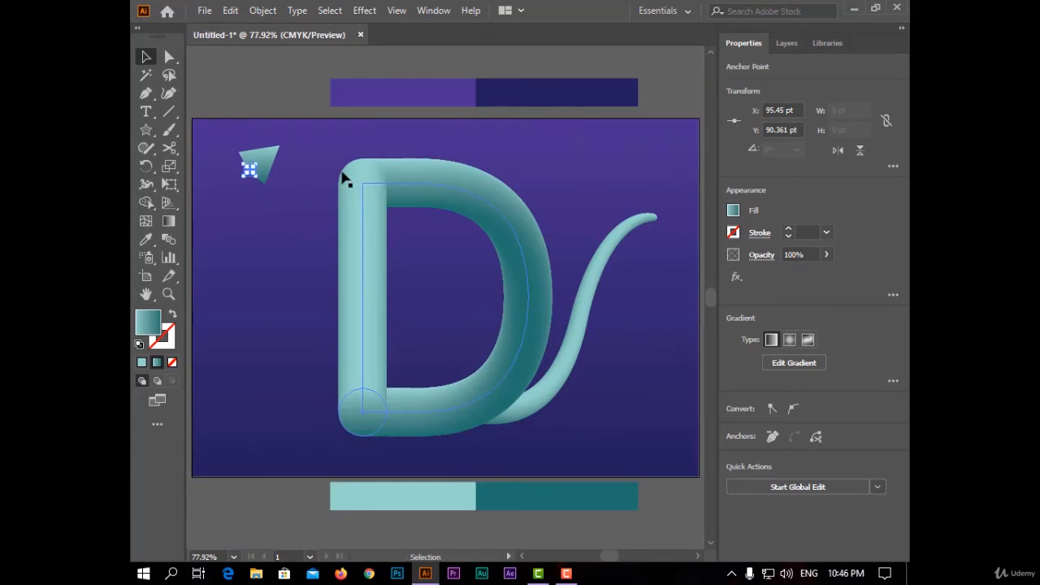
{"action": "left_click", "coordinate": [252, 76]}
{"action": "left_click_drag", "start_coordinate": [271, 163], "coordinate": [673, 208]}
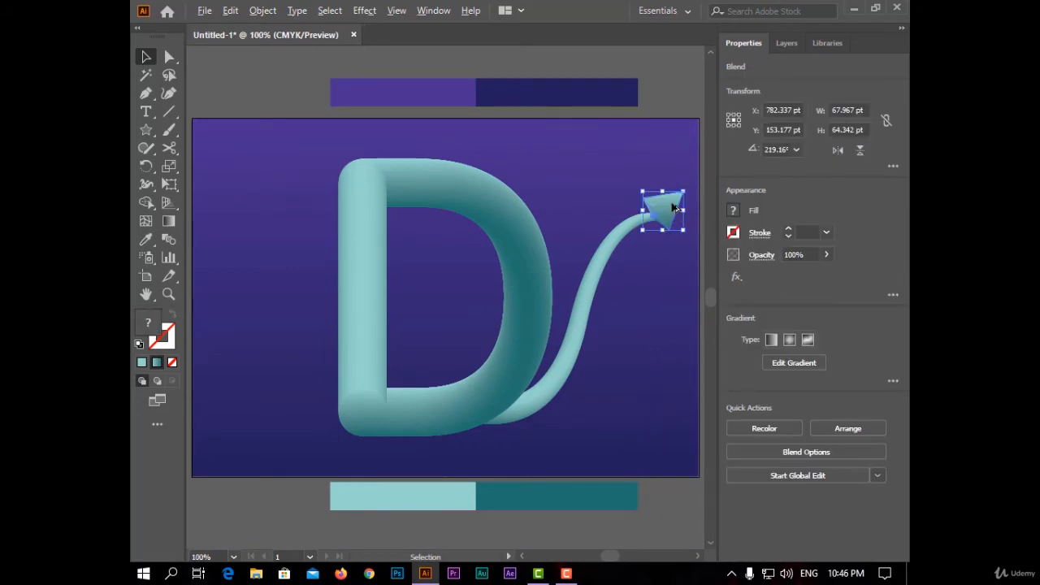
In outline view, nudge the arrowhead to X 783.337 pt, Y 156.177 pt so its circle lines up with the tail's end circle.
{"action": "scroll", "coordinate": [673, 208], "scroll_direction": "up", "scroll_amount": 6}
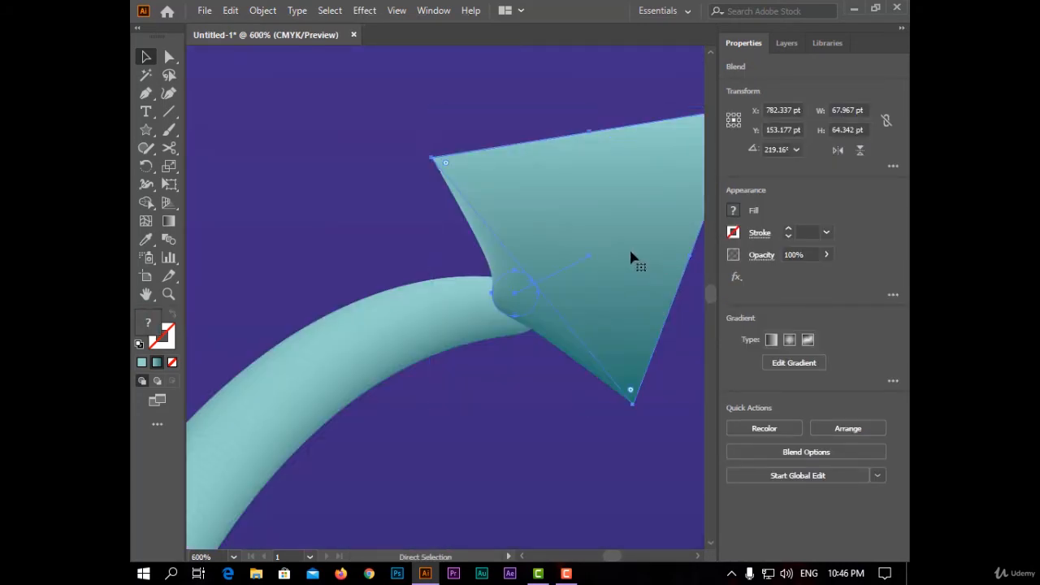
{"action": "key", "text": "ctrl+y"}
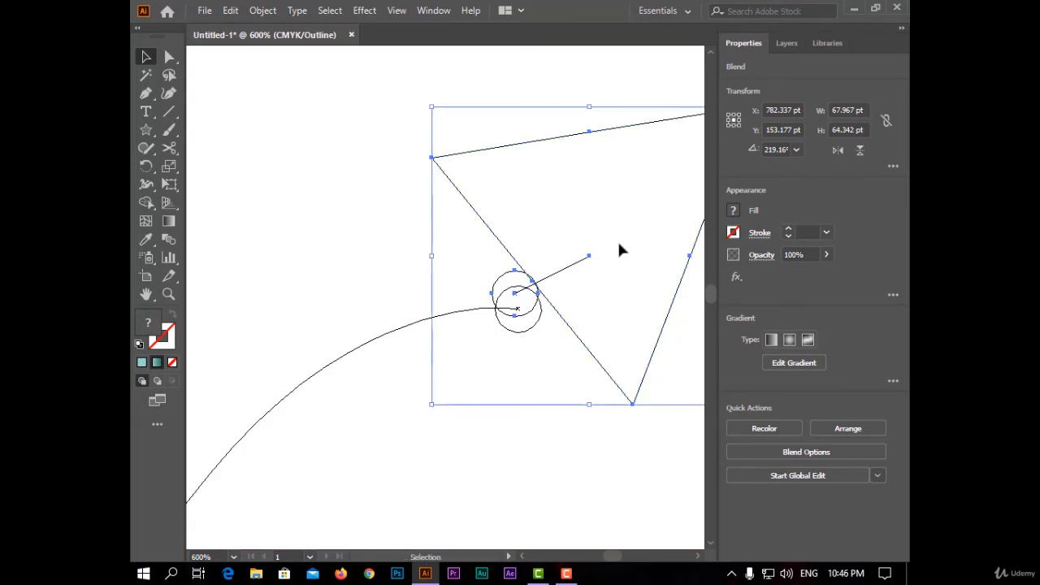
{"action": "key", "text": "Down"}
{"action": "key", "text": "Down"}
{"action": "key", "text": "Right"}
{"action": "key", "text": "Down"}
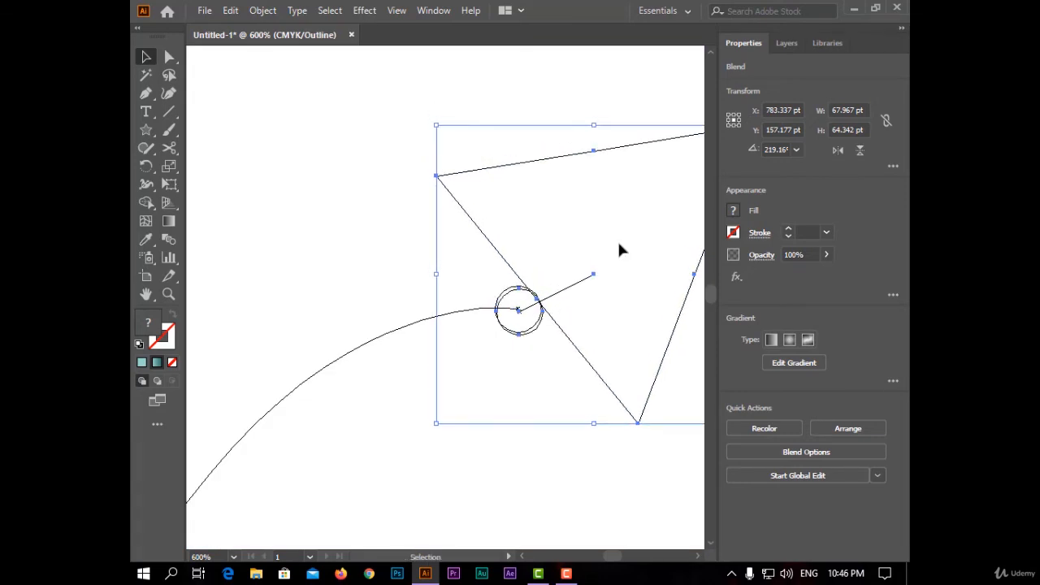
{"action": "key", "text": "Up"}
{"action": "key", "text": "Left"}
{"action": "key", "text": "Right"}
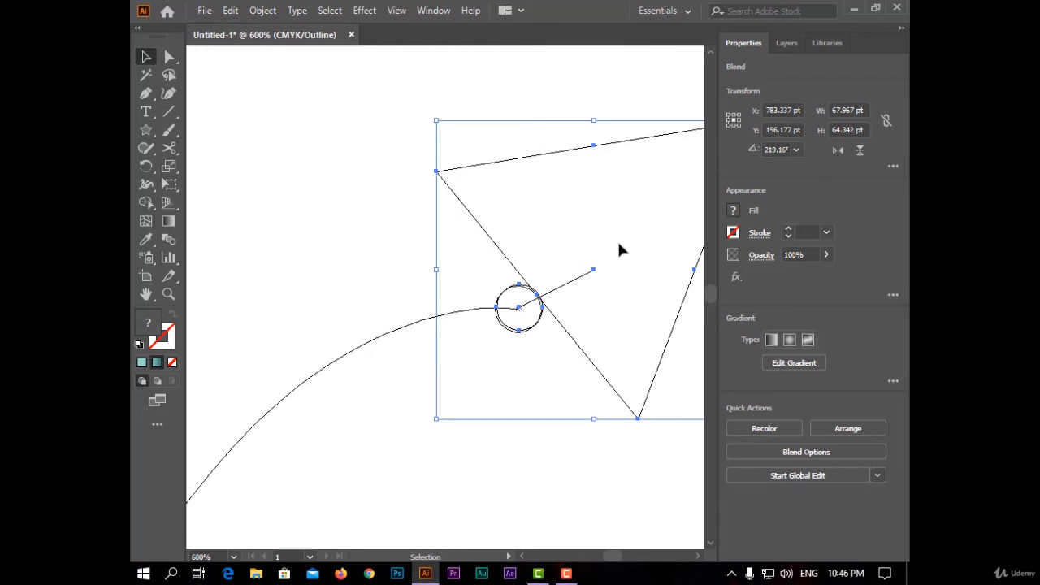
Return to the colour preview of the whole artboard and rotate the arrowhead slightly clockwise.
{"action": "key", "text": "ctrl+0"}
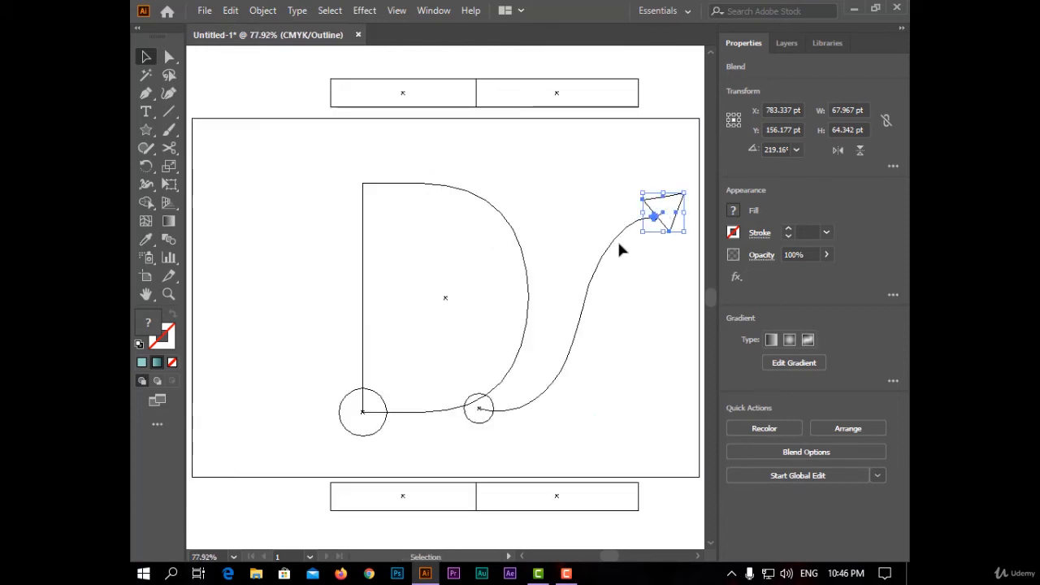
{"action": "key", "text": "ctrl+y"}
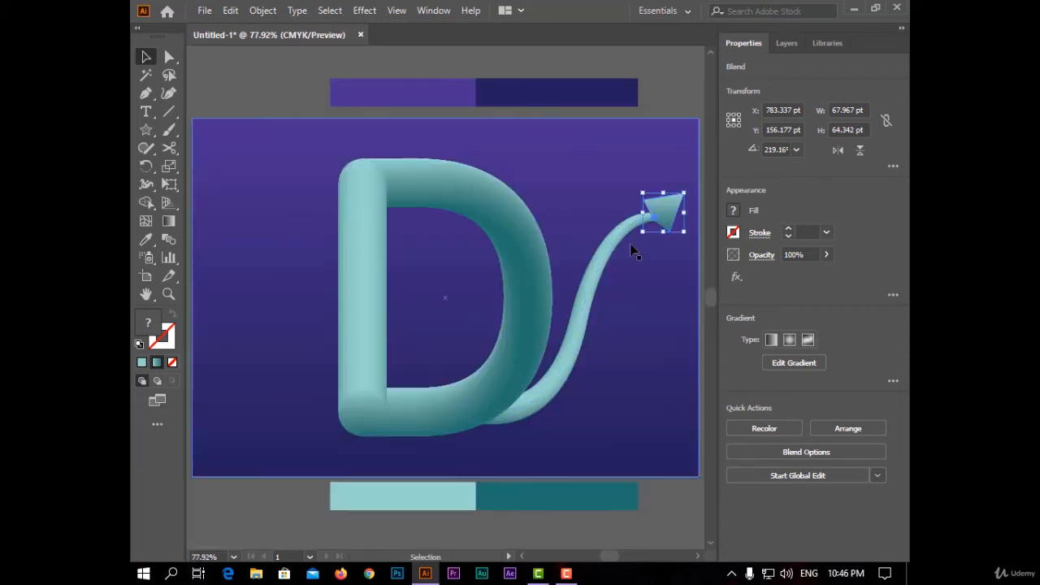
{"action": "left_click_drag", "start_coordinate": [687, 186], "coordinate": [687, 237]}
{"action": "left_click", "coordinate": [688, 86]}
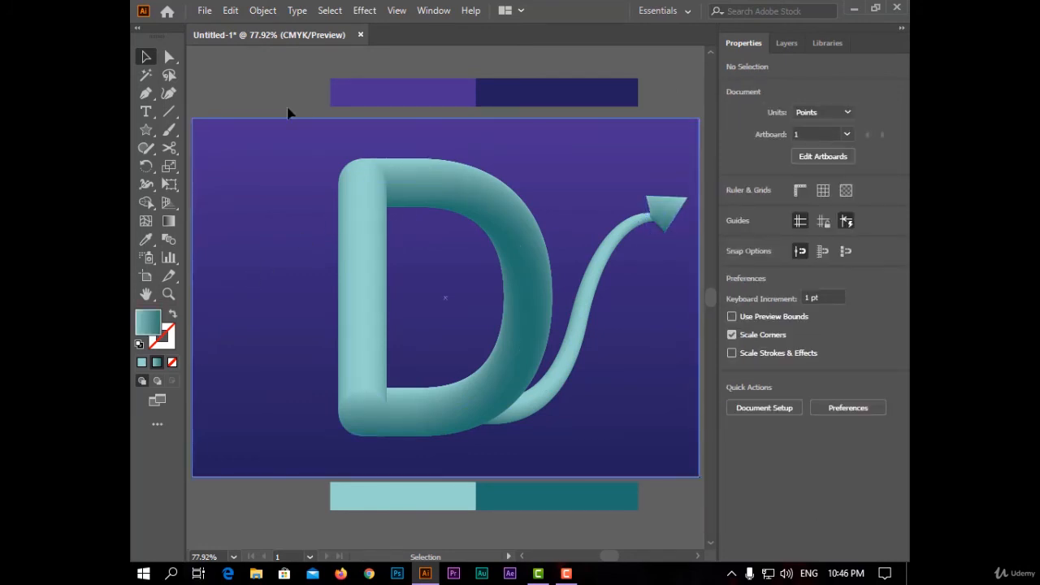
Draw a gradient triangle, duplicate it, and place the two triangles tilted outward as ears on the D's stem top and upper curve.
{"action": "left_click", "coordinate": [145, 130]}
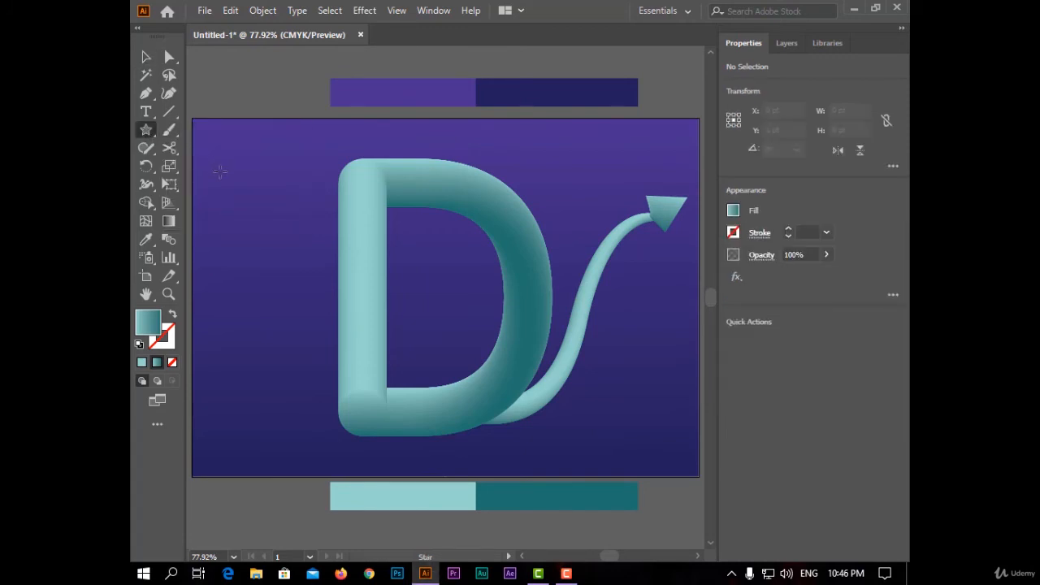
{"action": "left_click_drag", "start_coordinate": [219, 181], "coordinate": [491, 161]}
{"action": "key", "text": "v"}
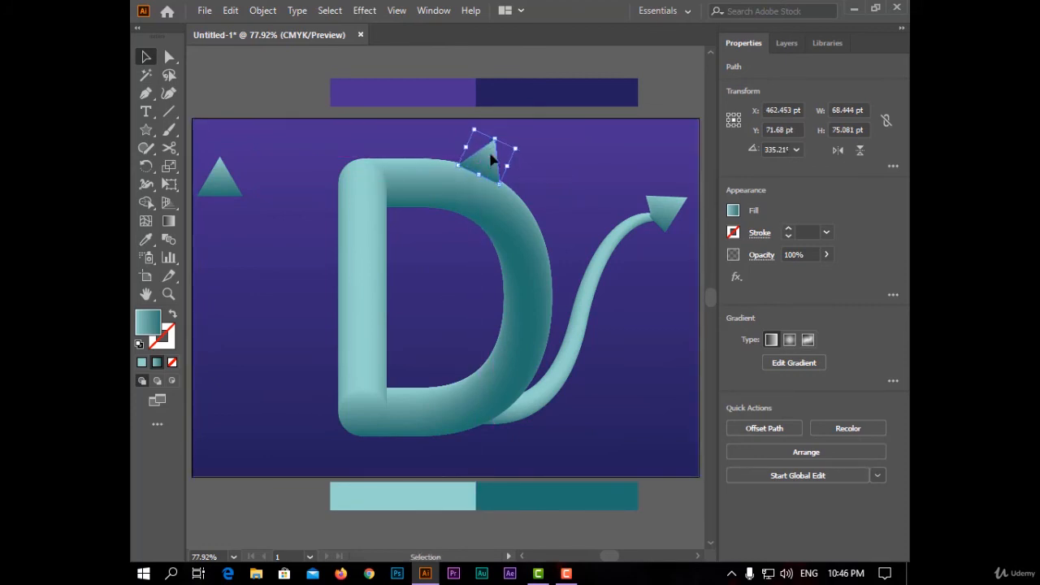
{"action": "left_click_drag", "start_coordinate": [219, 174], "coordinate": [358, 136]}
{"action": "left_click", "coordinate": [278, 84]}
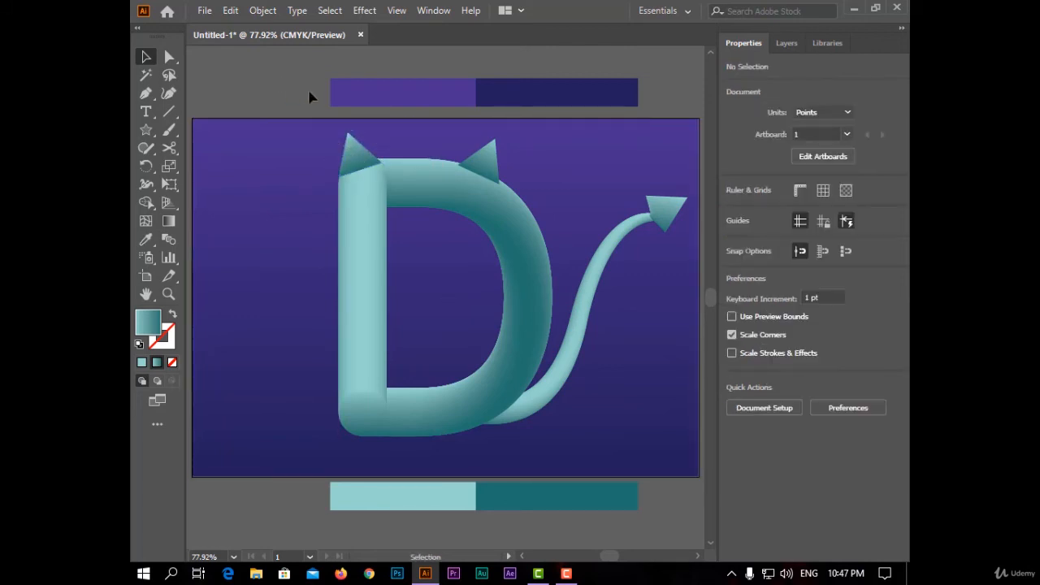
Bring the D blend to the front so it covers the bases of both ears.
{"action": "right_click", "coordinate": [377, 207]}
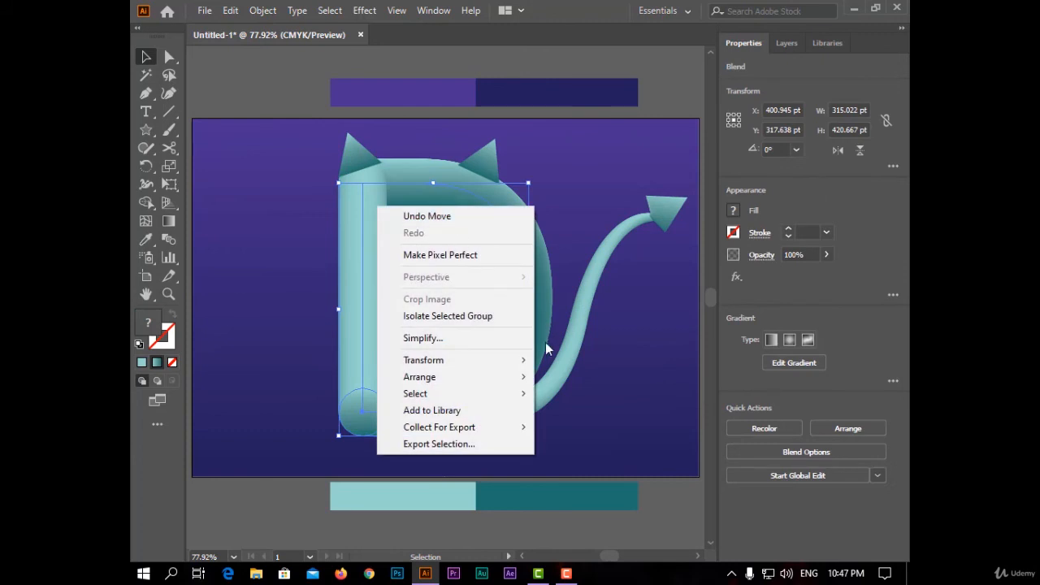
{"action": "mouse_move", "coordinate": [461, 383]}
{"action": "left_click", "coordinate": [620, 394]}
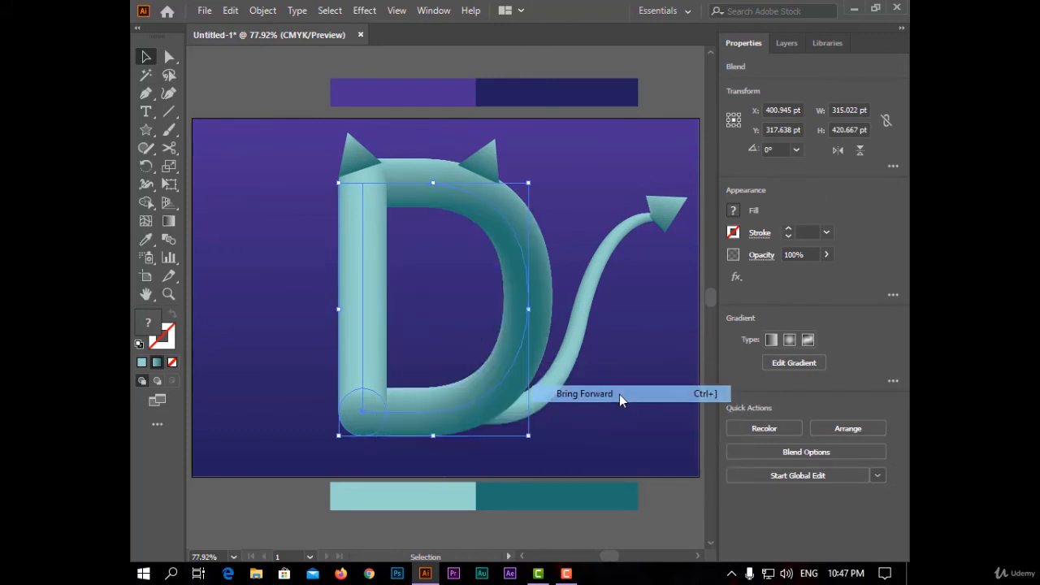
{"action": "right_click", "coordinate": [524, 248]}
{"action": "mouse_move", "coordinate": [623, 414]}
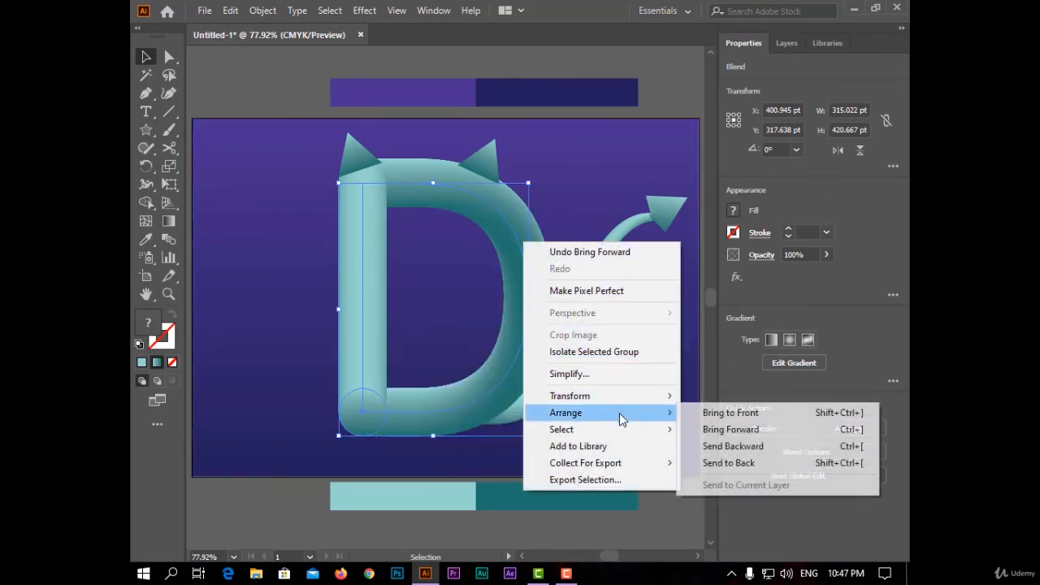
{"action": "left_click", "coordinate": [706, 414]}
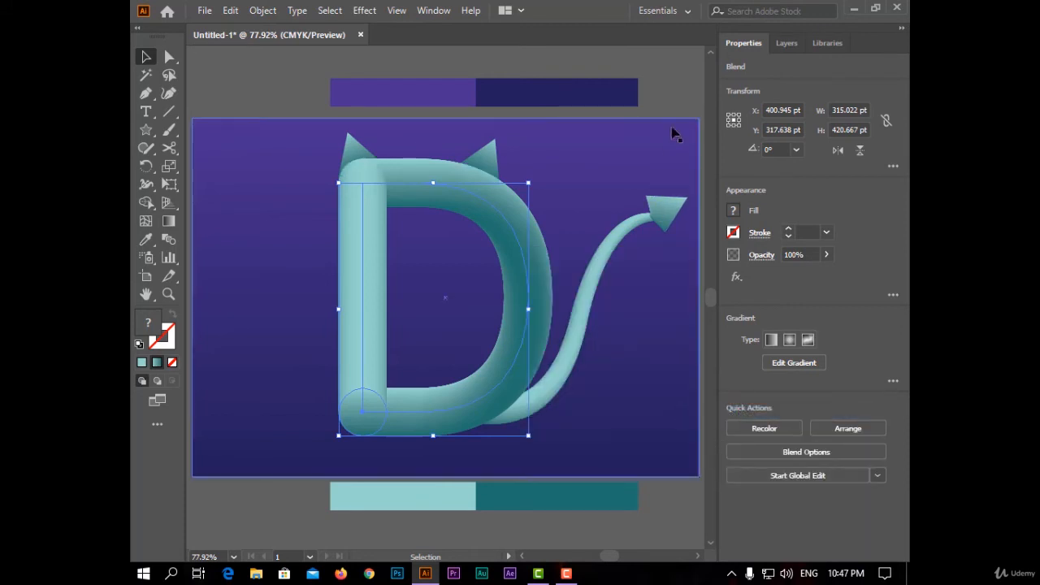
{"action": "left_click", "coordinate": [679, 86]}
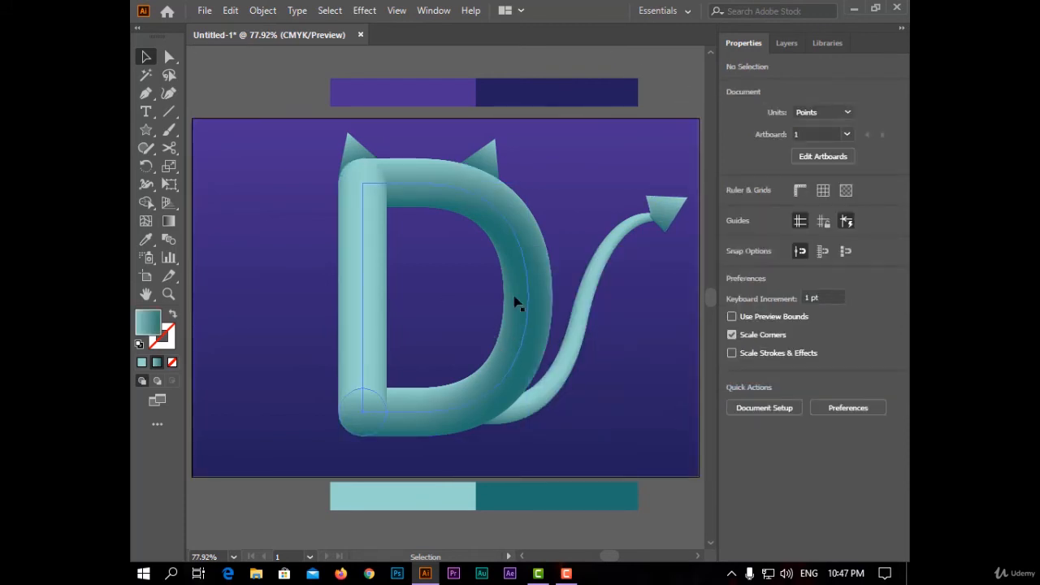
Open the Roughen effect for the D and tail blends together, with live preview turned on.
{"action": "left_click", "coordinate": [478, 210]}
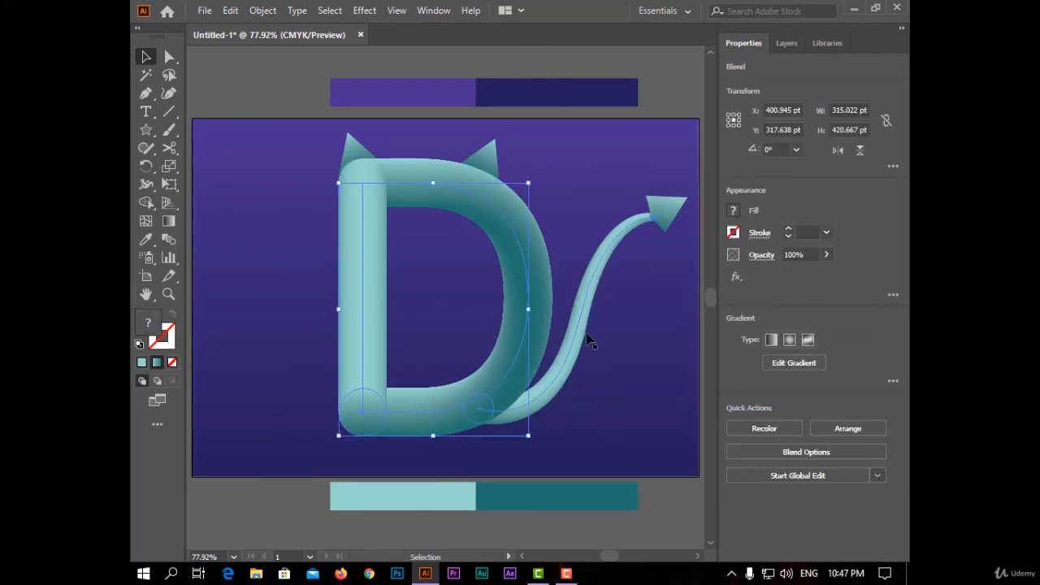
{"action": "left_click", "coordinate": [580, 339], "text": "shift"}
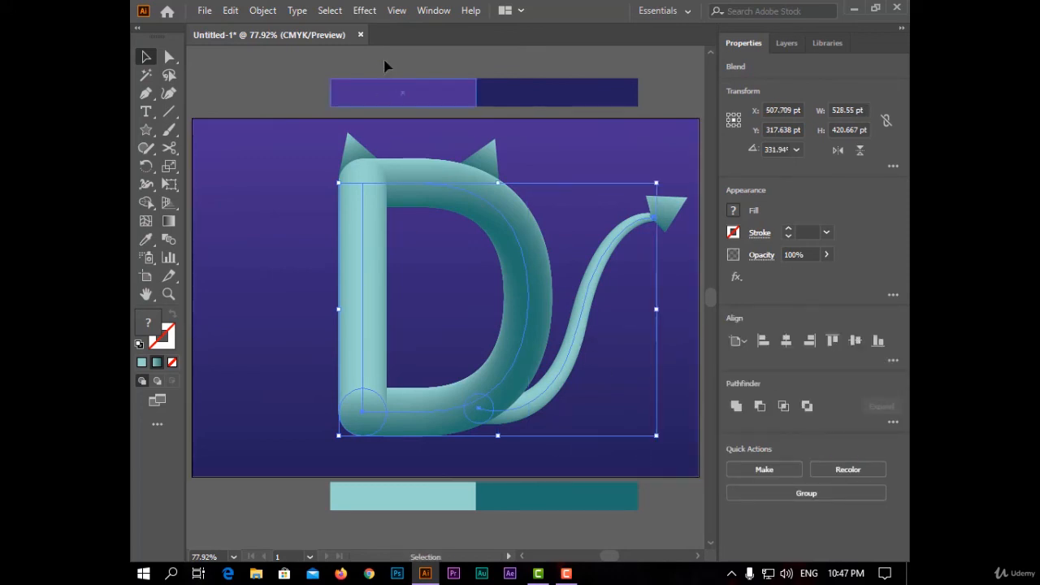
{"action": "left_click", "coordinate": [396, 9]}
{"action": "left_click", "coordinate": [364, 9]}
{"action": "mouse_move", "coordinate": [439, 138]}
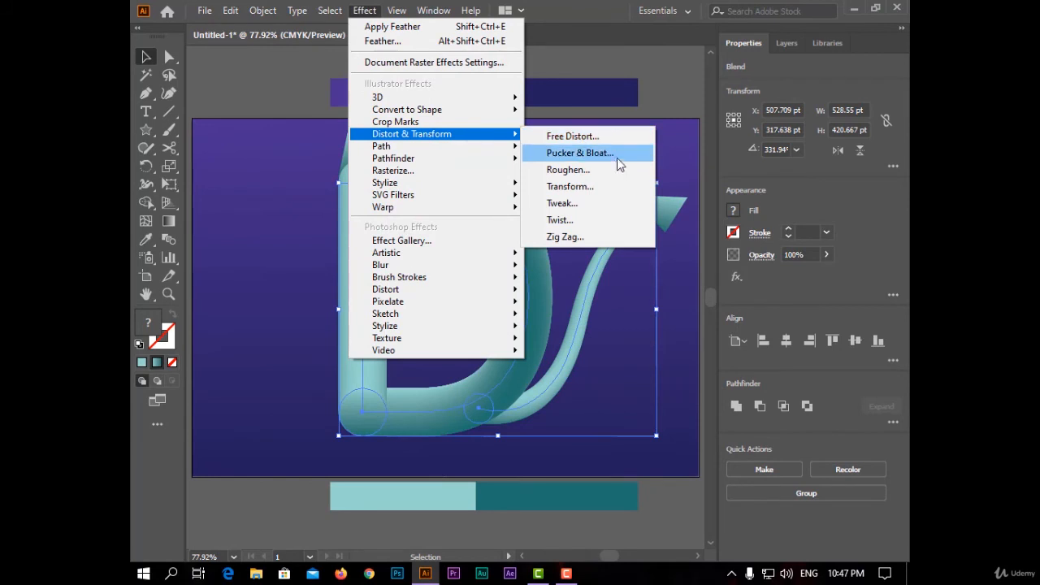
{"action": "left_click", "coordinate": [622, 170]}
{"action": "left_click_drag", "start_coordinate": [664, 248], "coordinate": [740, 137]}
{"action": "left_click", "coordinate": [637, 339]}
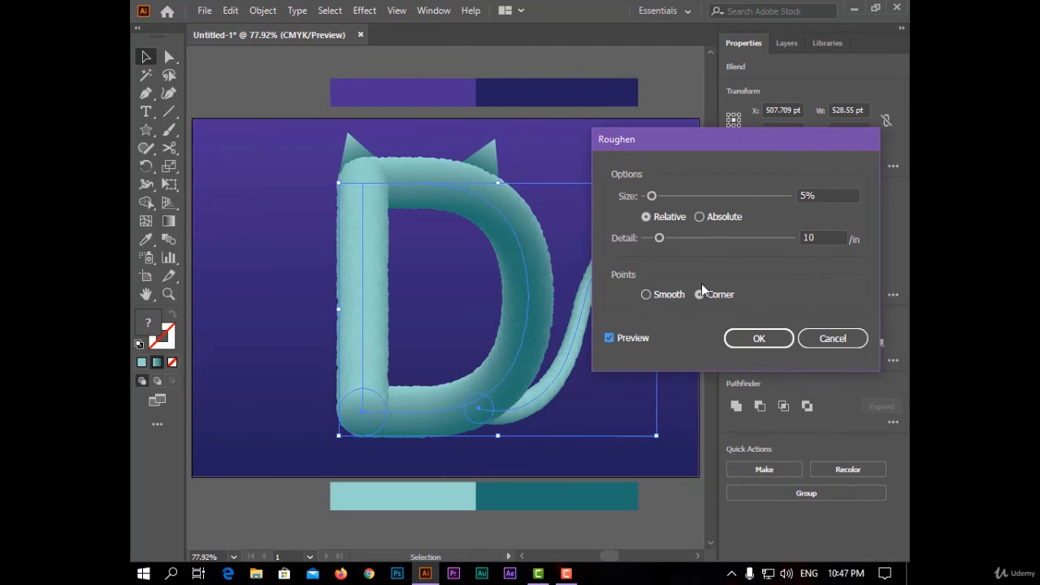
Set the Roughen size to 20% and the detail to 60 per inch for the D and tail.
{"action": "left_click", "coordinate": [821, 198]}
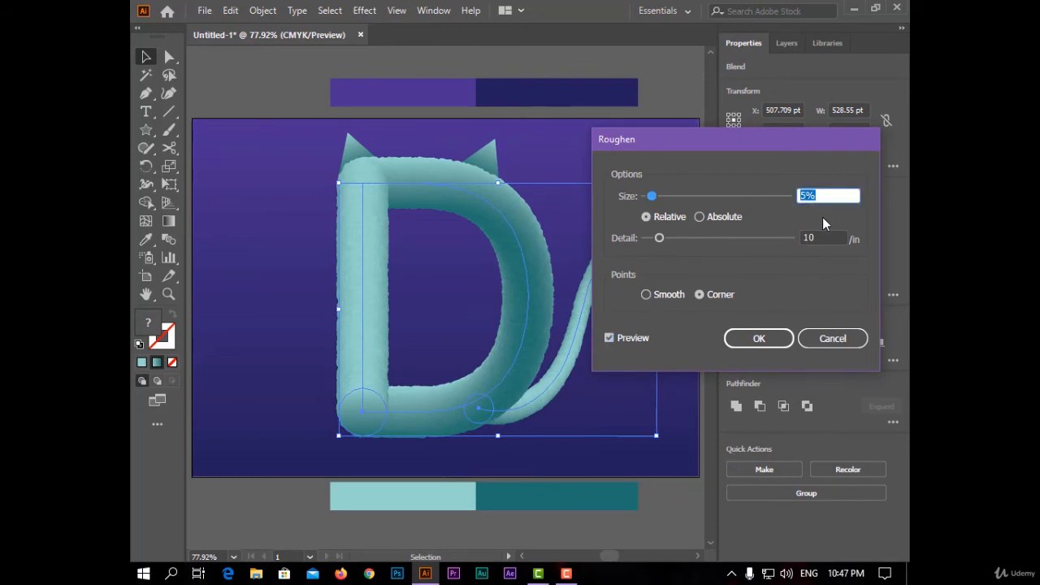
{"action": "type", "text": "20"}
{"action": "key", "text": "Tab"}
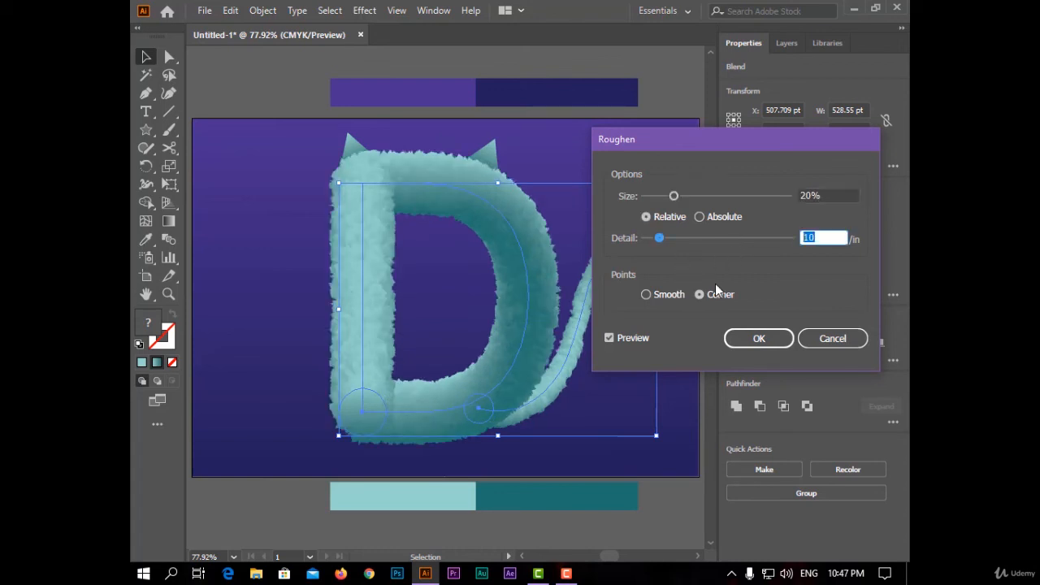
{"action": "type", "text": "60"}
{"action": "key", "text": "Tab"}
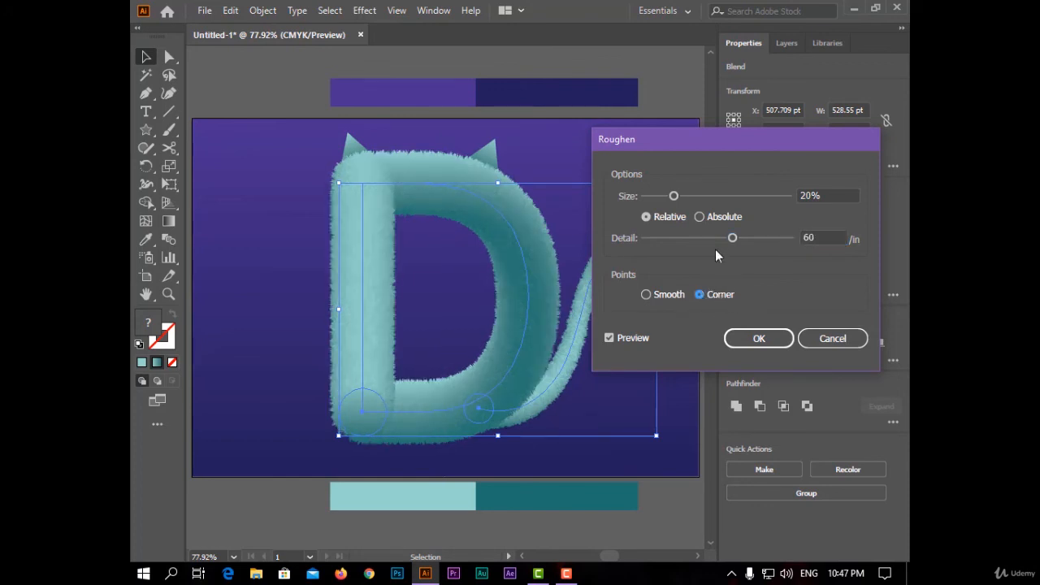
Increase the Roughen size to 30%, apply the effect to the D and tail, and deselect them.
{"action": "double_click", "coordinate": [812, 196]}
{"action": "type", "text": "30"}
{"action": "key", "text": "Tab"}
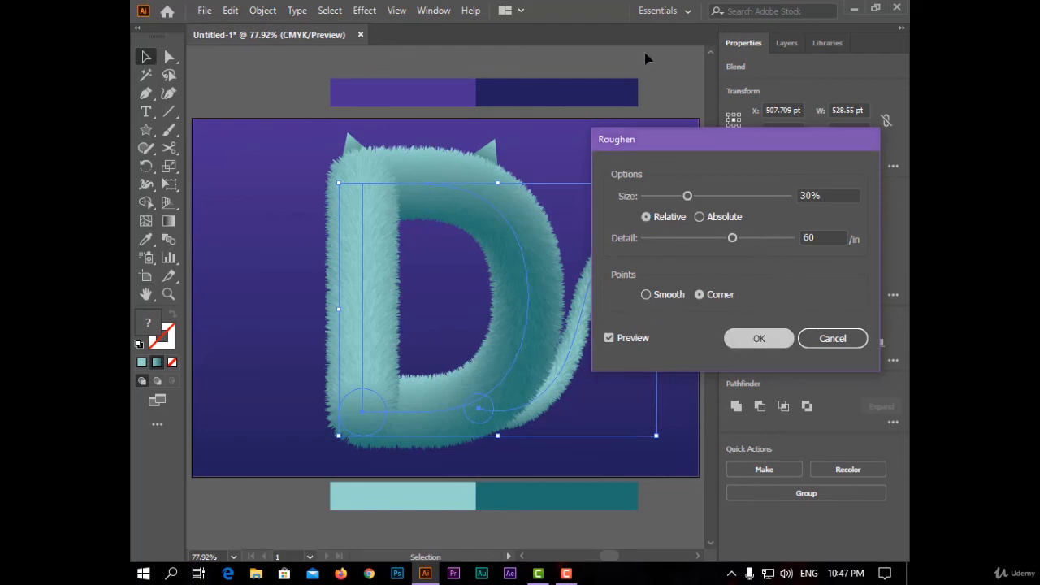
{"action": "key", "text": "Return"}
{"action": "left_click", "coordinate": [686, 65]}
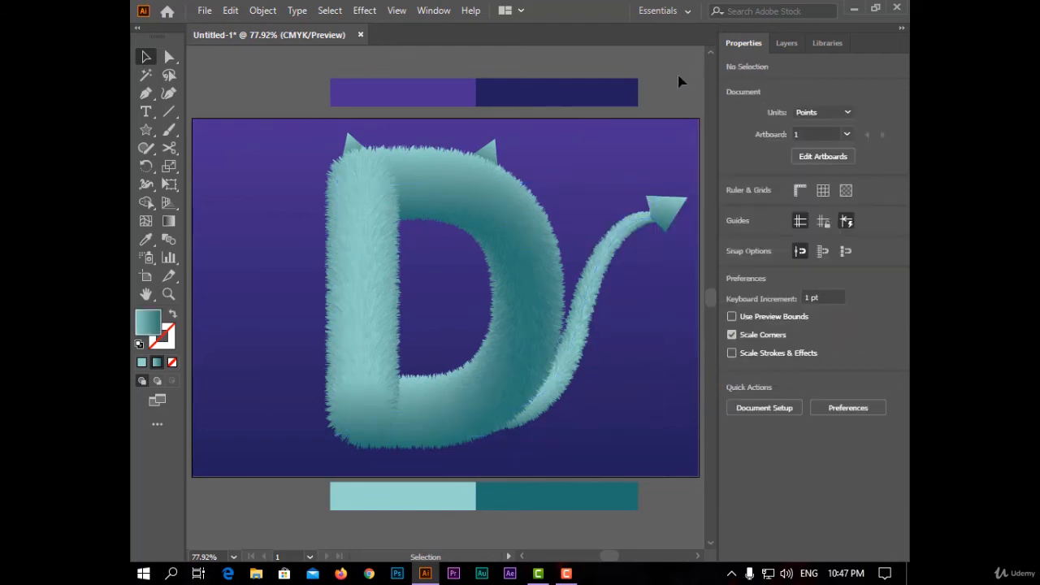
Open the Roughen effect for the tail's arrowhead and both ears, with live preview on and the artwork uncovered.
{"action": "left_click", "coordinate": [671, 210]}
{"action": "left_click", "coordinate": [491, 146], "text": "shift"}
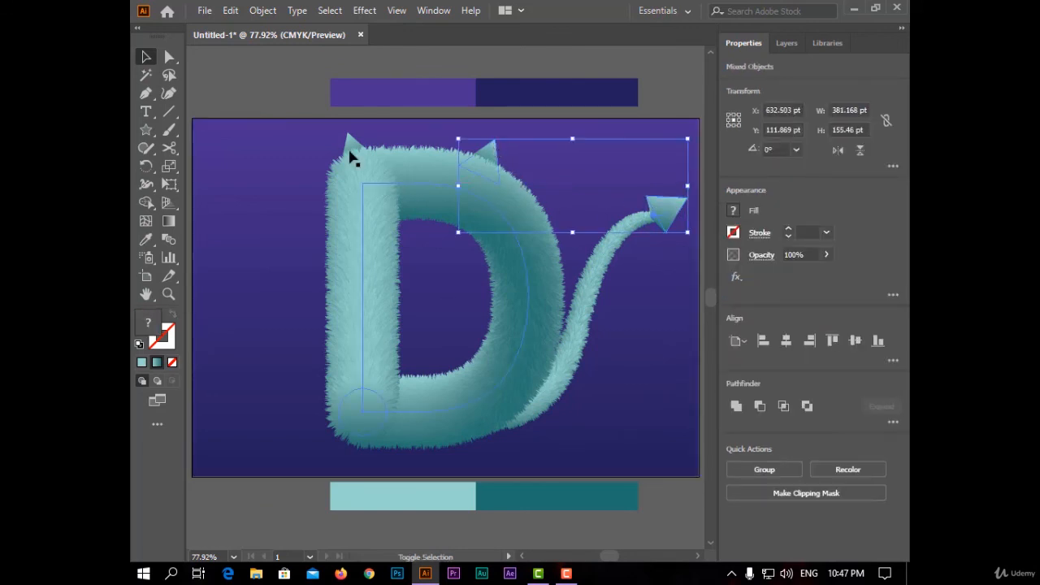
{"action": "left_click", "coordinate": [349, 144], "text": "shift"}
{"action": "left_click", "coordinate": [364, 9]}
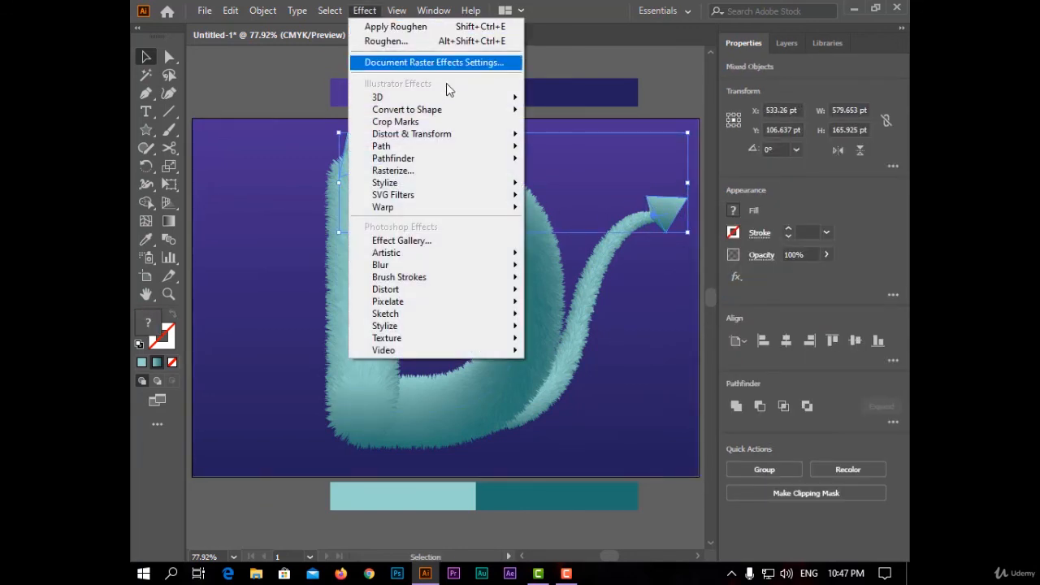
{"action": "mouse_move", "coordinate": [460, 135]}
{"action": "left_click", "coordinate": [584, 171]}
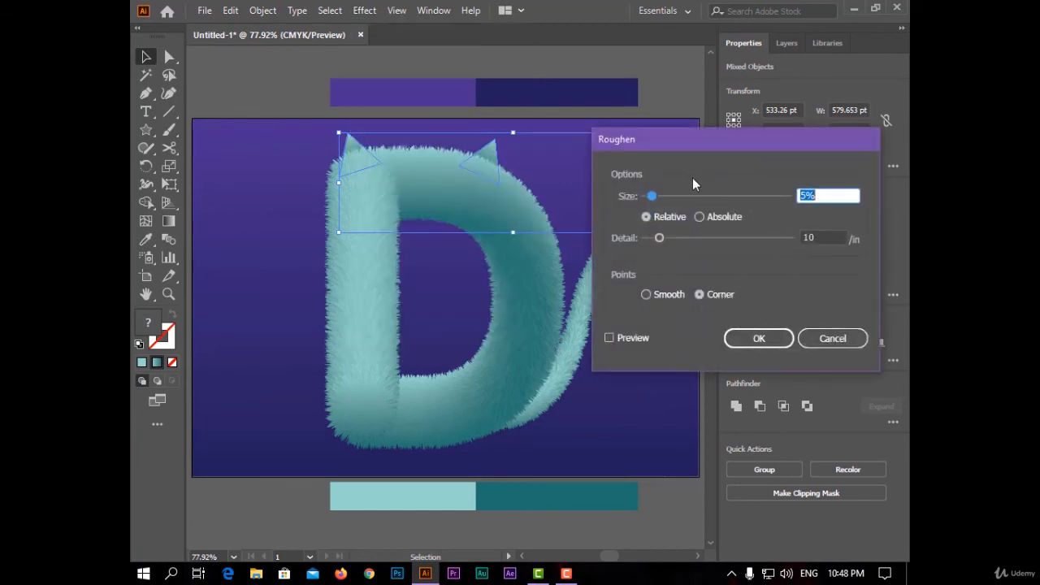
{"action": "left_click", "coordinate": [635, 337]}
{"action": "left_click_drag", "start_coordinate": [718, 139], "coordinate": [491, 263]}
Apply Roughen to the arrowhead and ears with detail 60 per inch and size 2%, then deselect them.
{"action": "double_click", "coordinate": [600, 355]}
{"action": "type", "text": "6"}
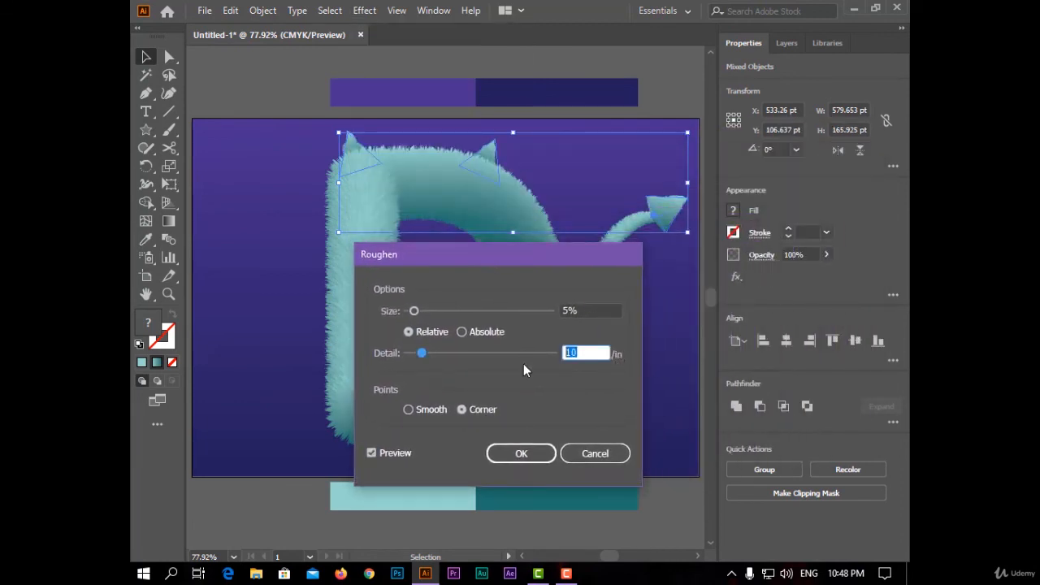
{"action": "type", "text": "0"}
{"action": "left_click", "coordinate": [590, 311]}
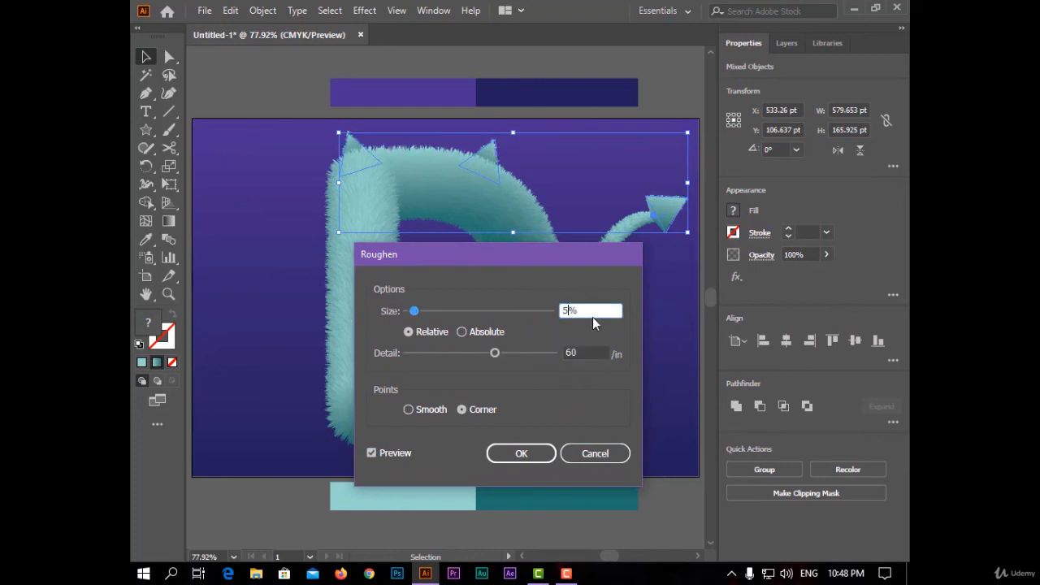
{"action": "left_click_drag", "start_coordinate": [590, 312], "coordinate": [516, 316]}
{"action": "type", "text": "2"}
{"action": "left_click", "coordinate": [545, 453]}
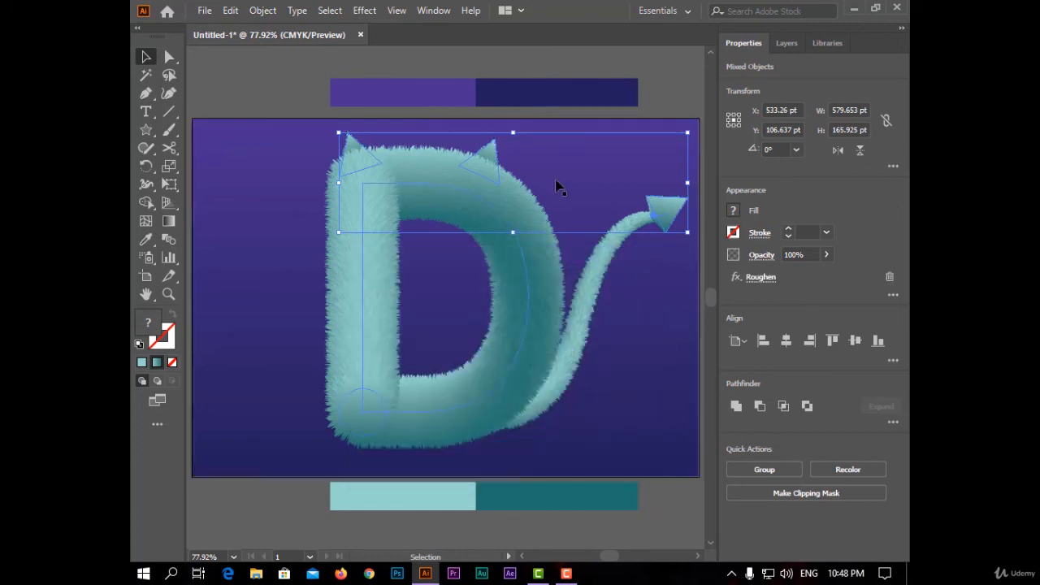
{"action": "left_click", "coordinate": [648, 94]}
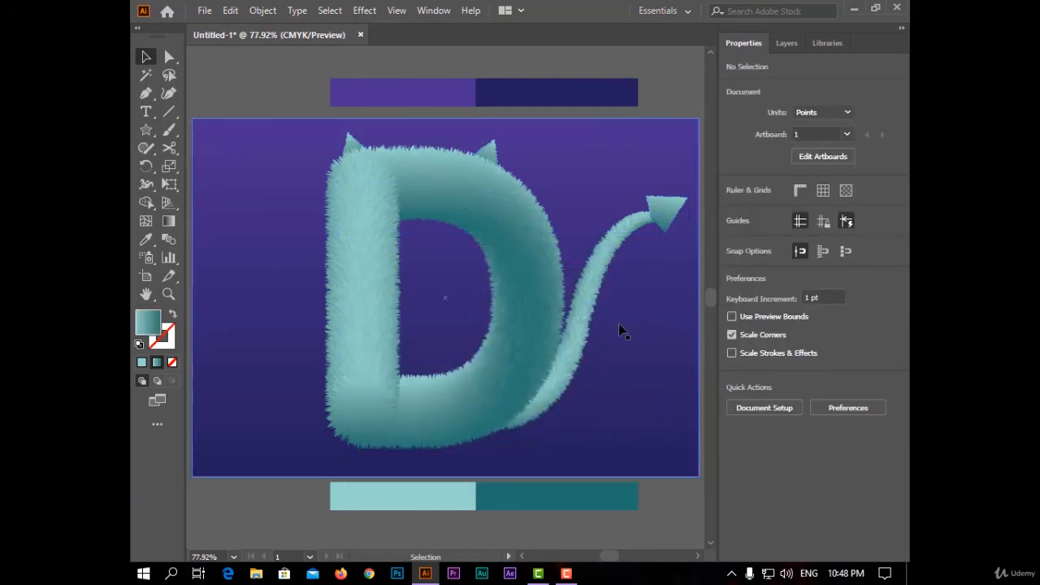